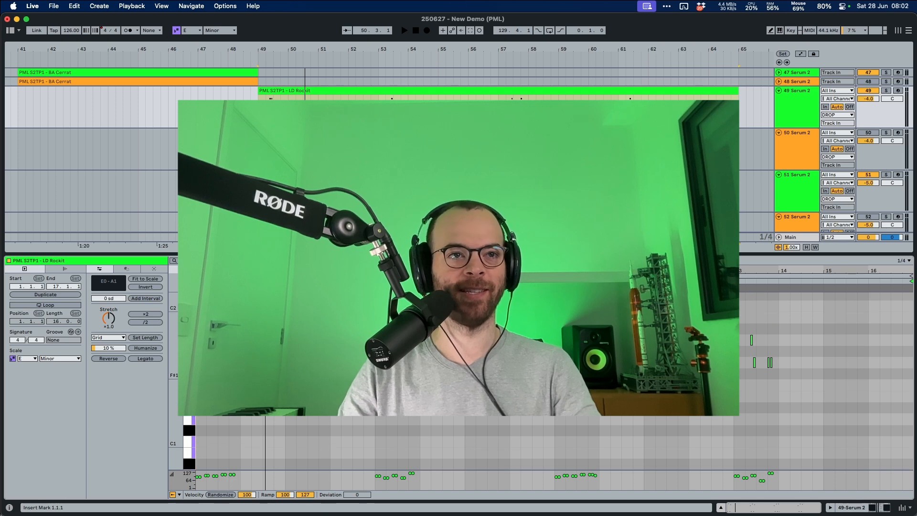
# - Play the PML S2TP1 - LD Rockit clip on track 49 and review its MIDI notes
pyautogui.moveTo(178, 368); pyautogui.dragTo(179, 383)
pyautogui.press('space')
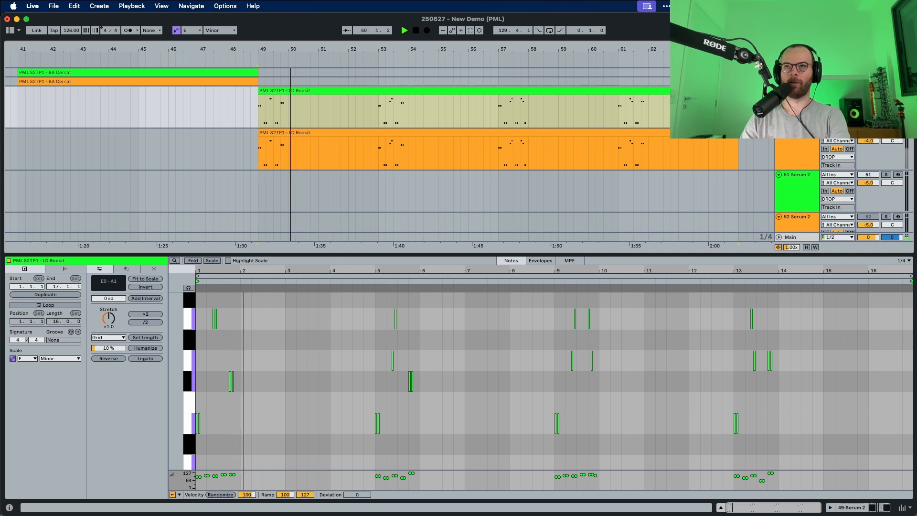
pyautogui.hotkey('shift', 'Tab')
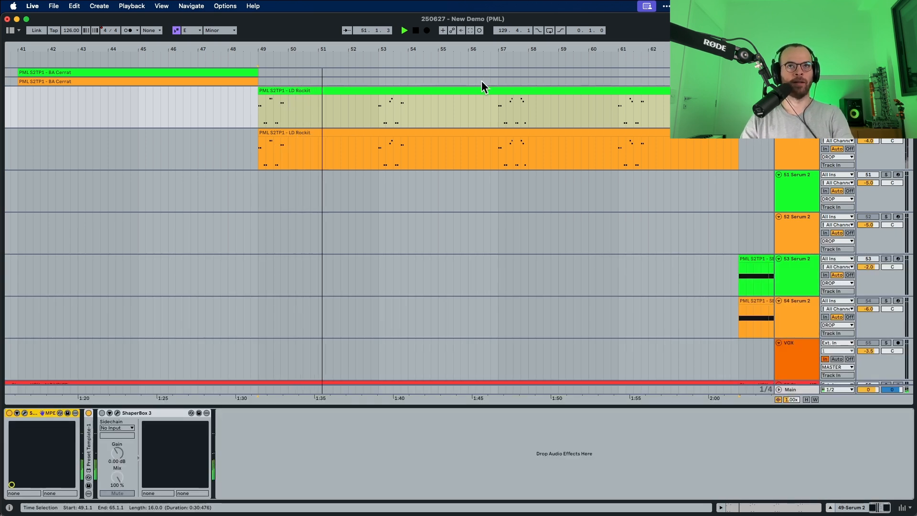
pyautogui.hotkey('shift', 'Tab')
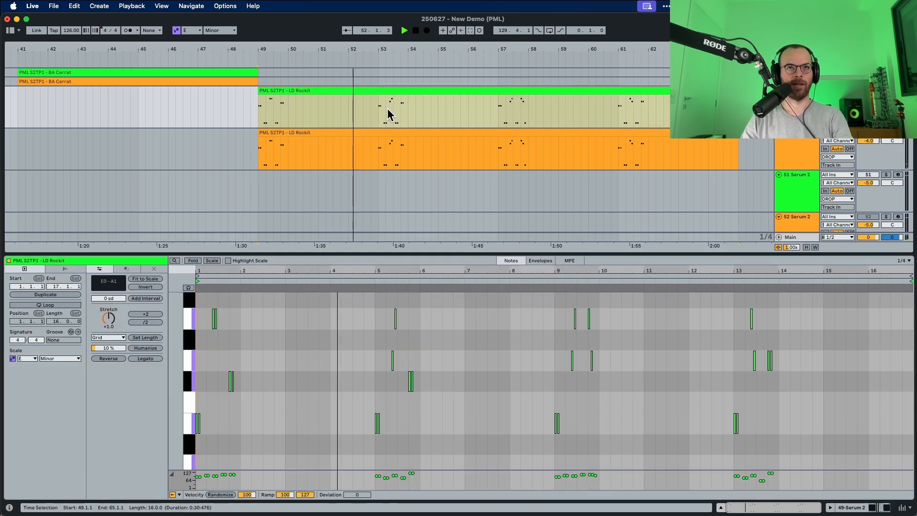
pyautogui.click(480, 86)
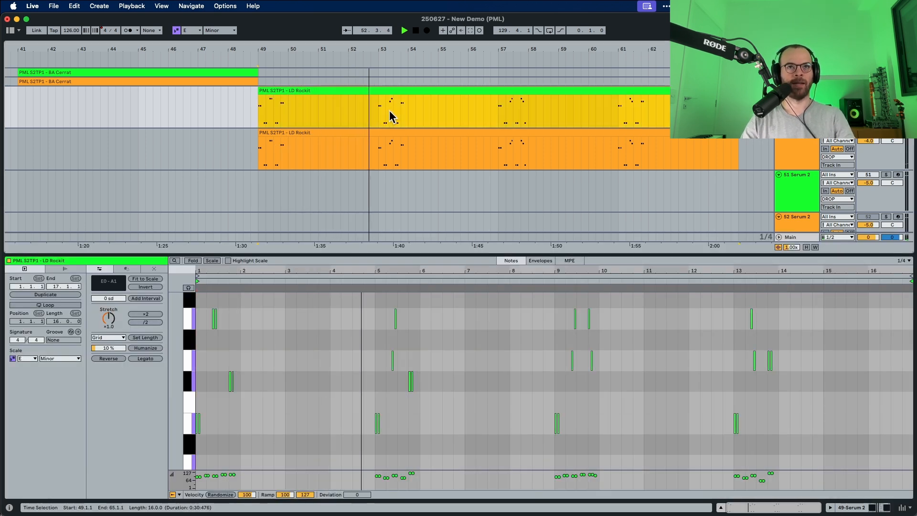
pyautogui.click(495, 59)
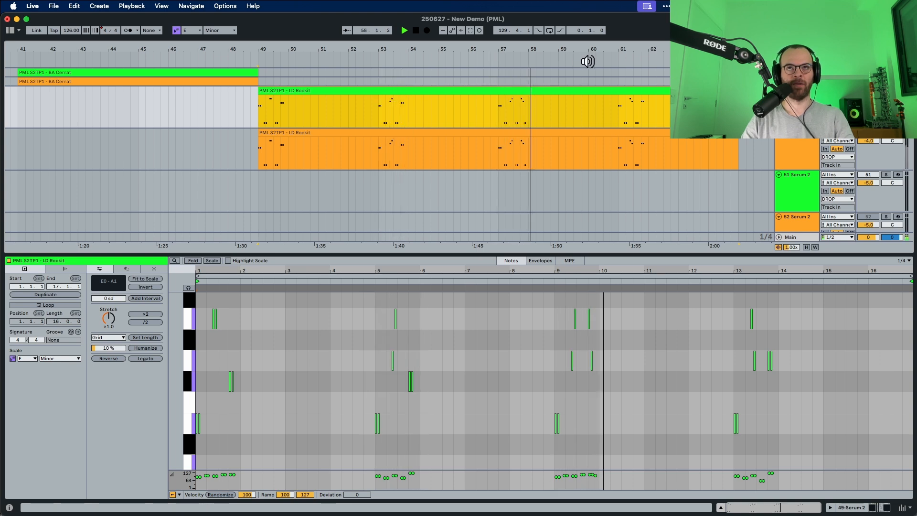
pyautogui.press('space')
pyautogui.doubleClick(340, 88)
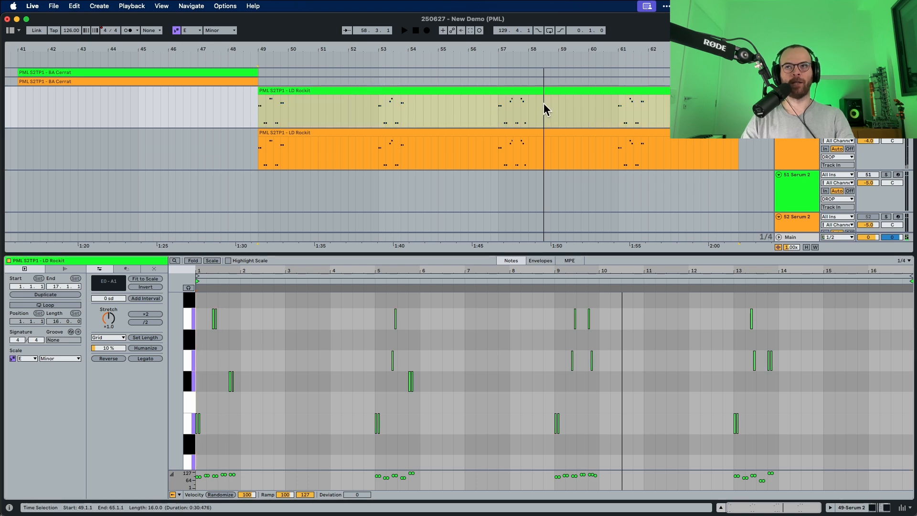
# - Inspect the ShaperBox 3 volume curve on track 49 and play back the LD Rockit lead again
pyautogui.doubleClick(797, 91)
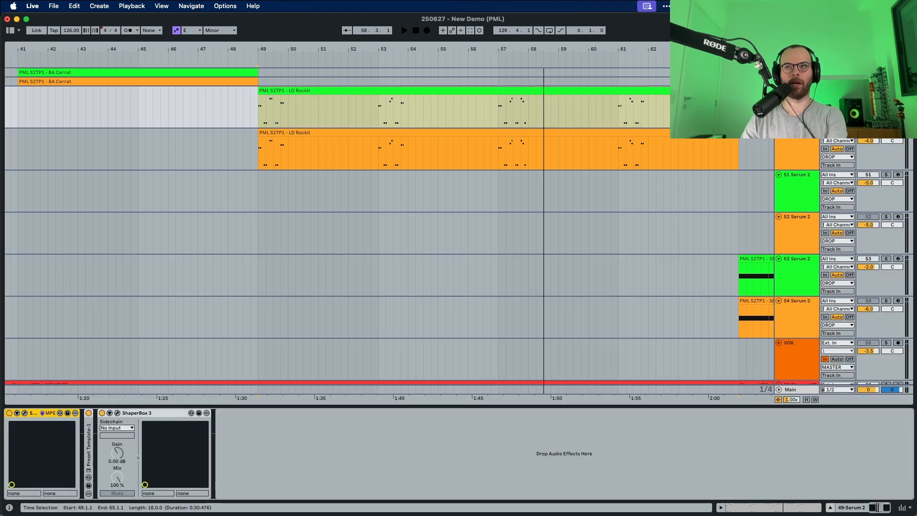
pyautogui.click(117, 413)
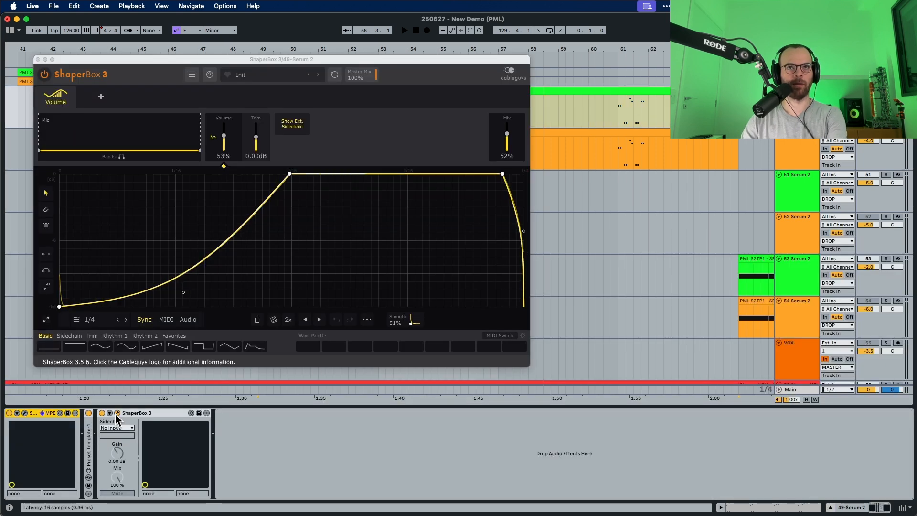
pyautogui.click(117, 413)
pyautogui.doubleClick(292, 91)
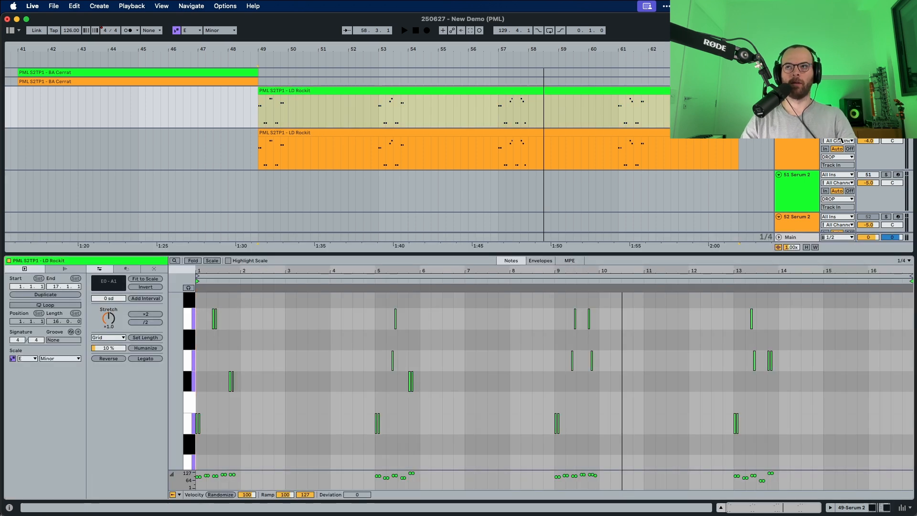
pyautogui.press('space')
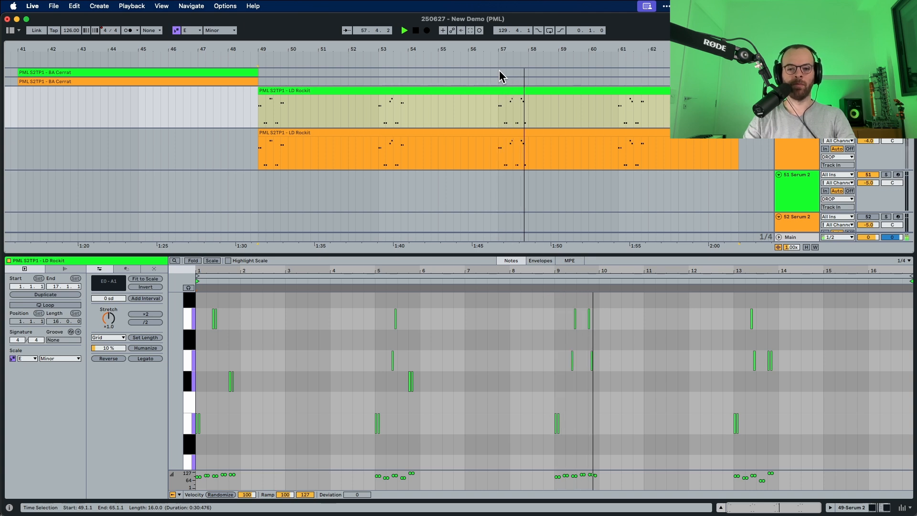
pyautogui.press('space')
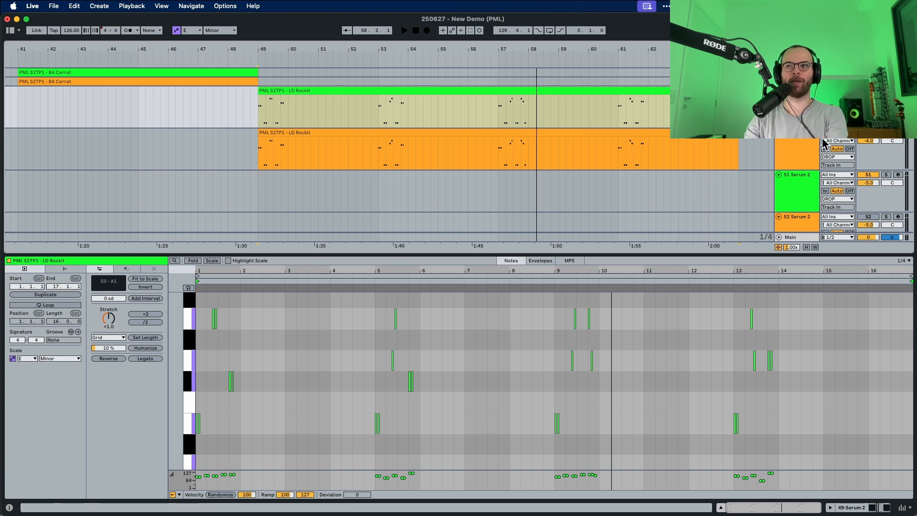
# - Open the Serum 2 instrument on track 50 and load the analog Basic_Mdc wavetable into oscillator A
pyautogui.doubleClick(796, 148)
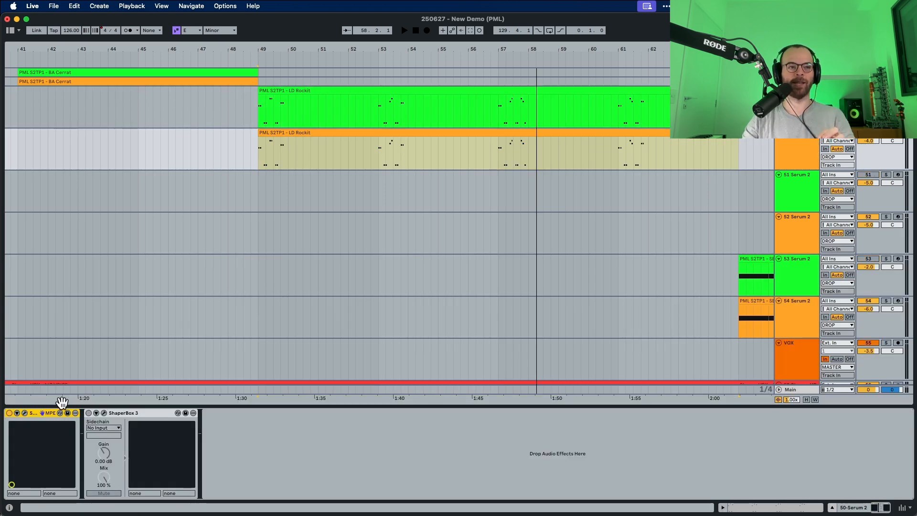
pyautogui.click(24, 413)
pyautogui.press('space')
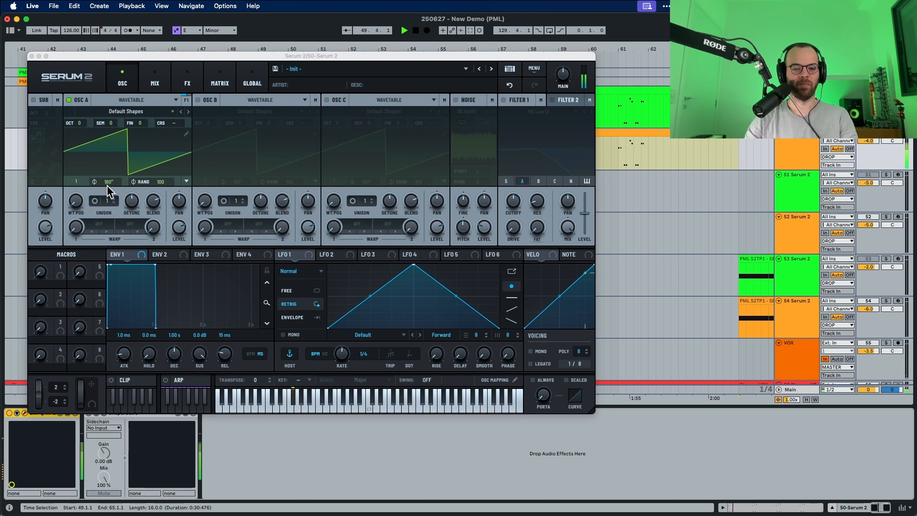
pyautogui.click(124, 111)
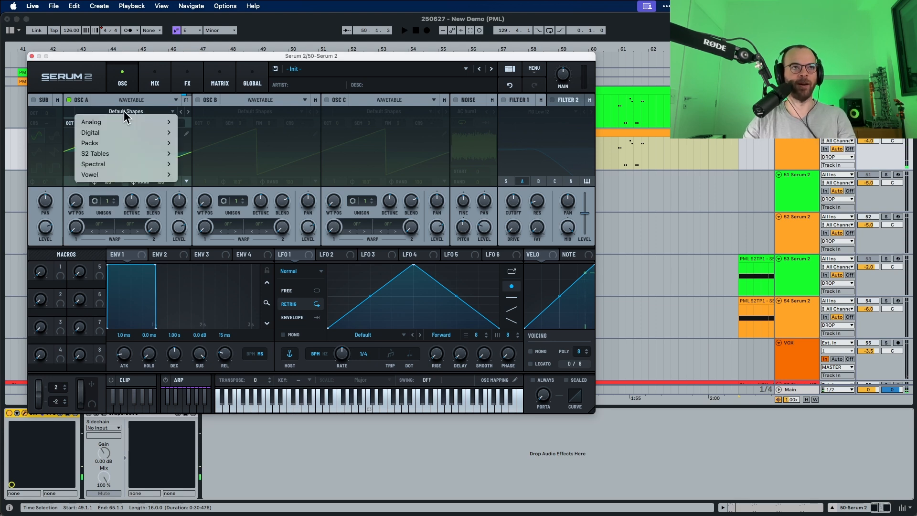
pyautogui.moveTo(123, 123)
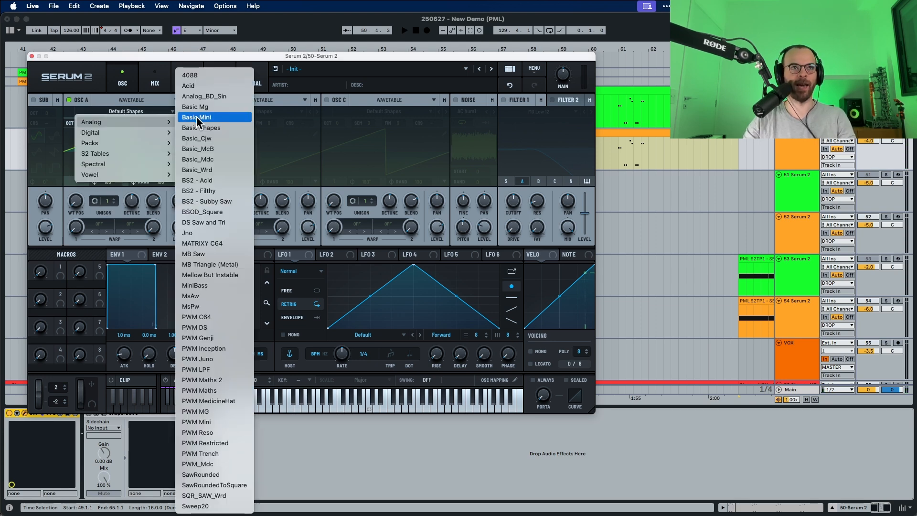
pyautogui.click(208, 159)
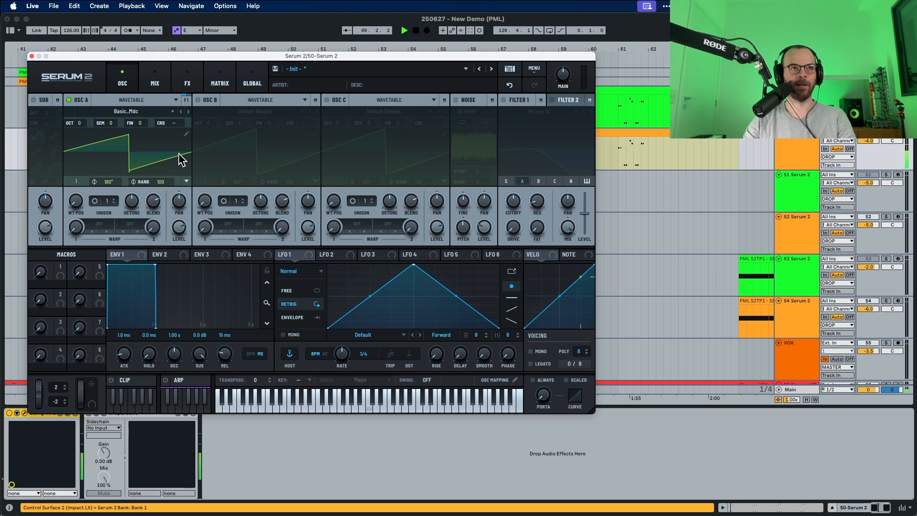
# - Set oscillator A's octave to +1 and fine tuning to -6, then audition the sound
pyautogui.moveTo(86, 128); pyautogui.dragTo(89, 117)
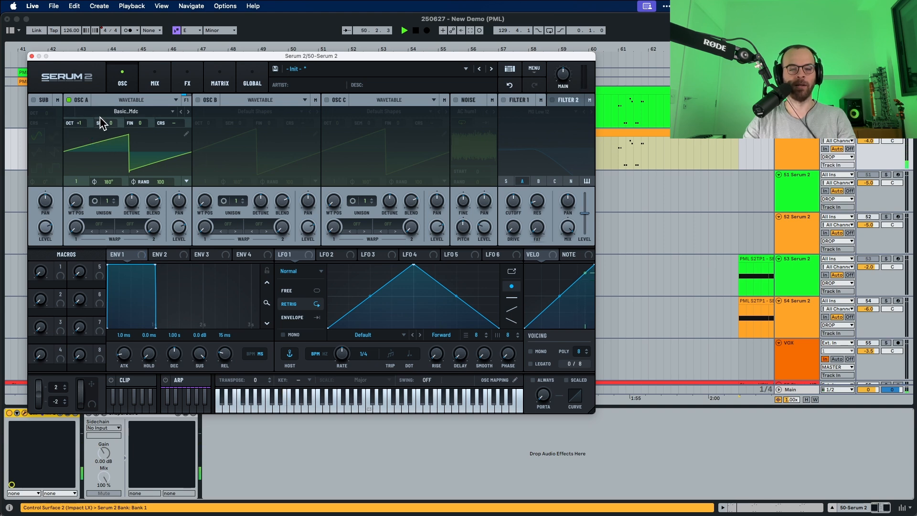
pyautogui.moveTo(146, 123); pyautogui.dragTo(146, 130)
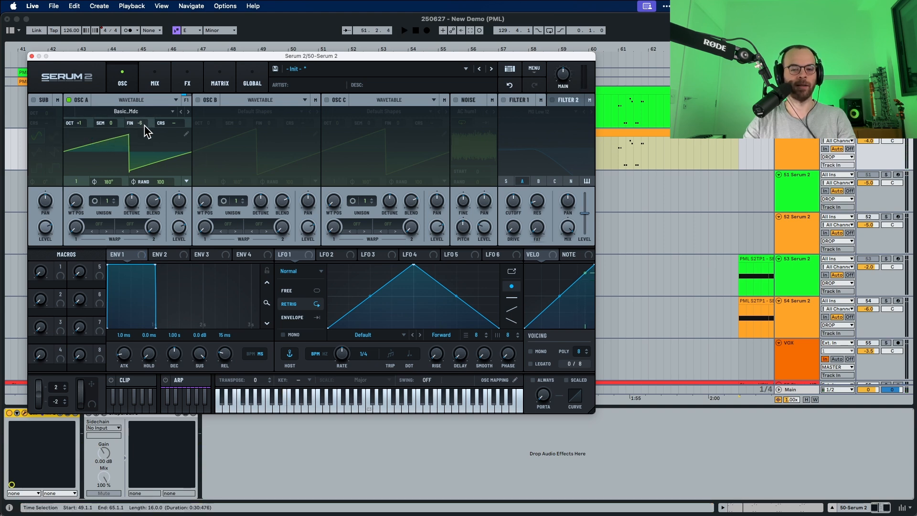
pyautogui.press('space')
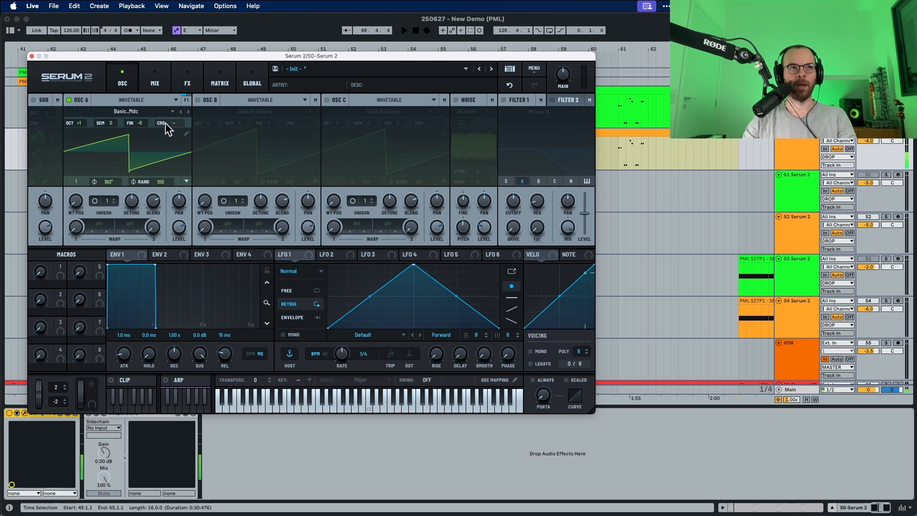
# - Enable oscillator B with the analog Basic Mini wavetable and set its fine tuning to 10
pyautogui.click(198, 101)
pyautogui.click(239, 111)
pyautogui.moveTo(248, 123)
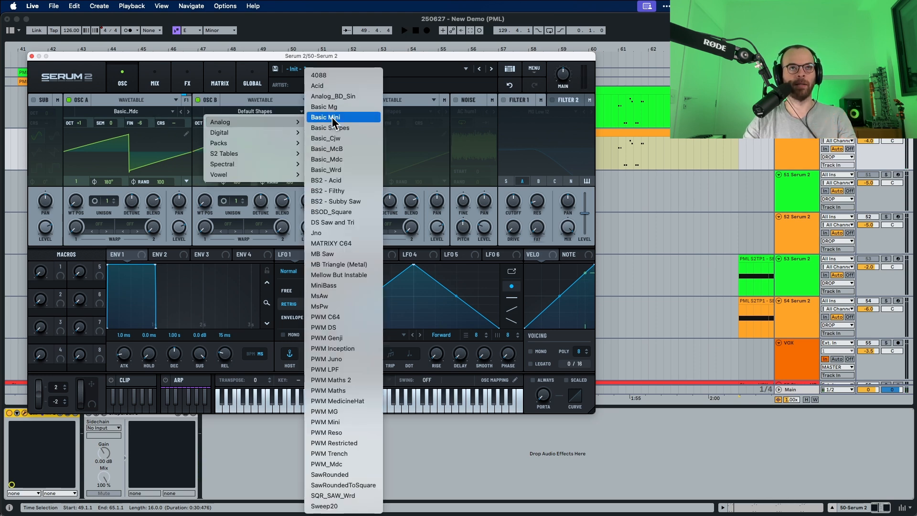
pyautogui.click(334, 118)
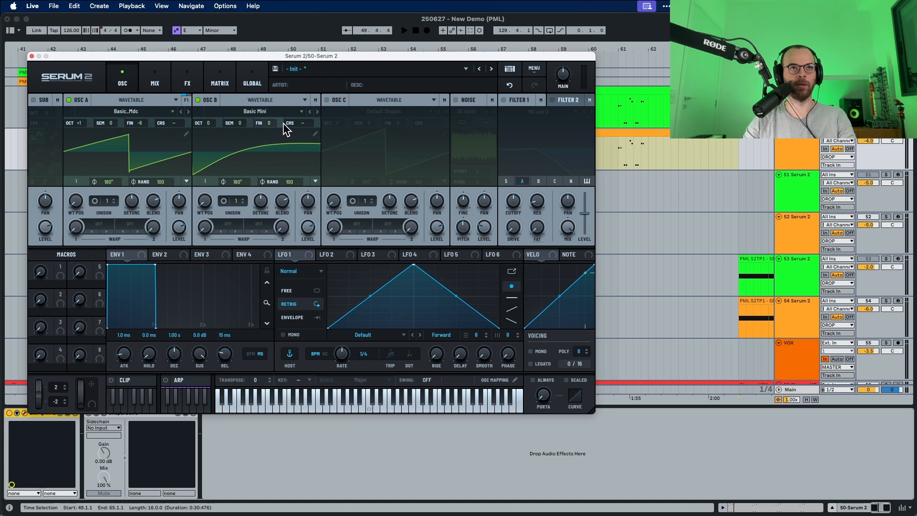
pyautogui.moveTo(273, 118); pyautogui.dragTo(274, 116)
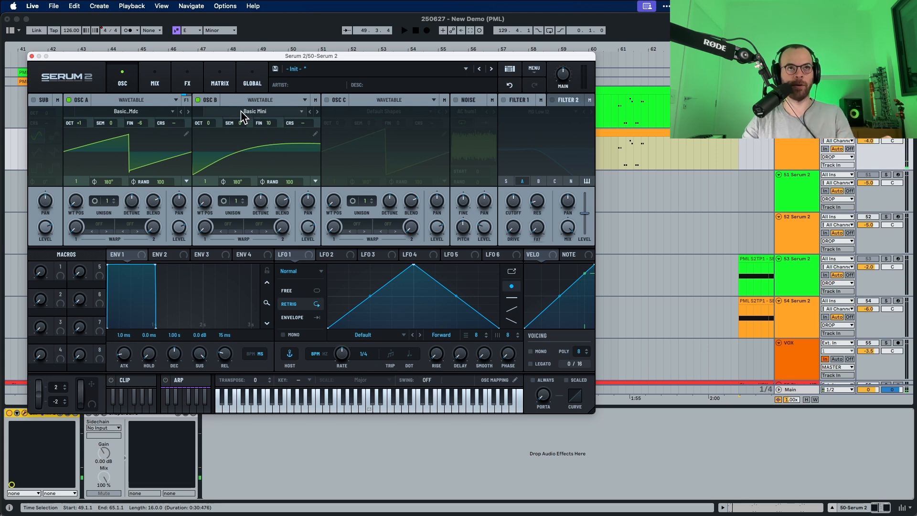
# - Turn off oscillator B, set oscillator A's unison to 4 voices and audition it alone
pyautogui.click(198, 100)
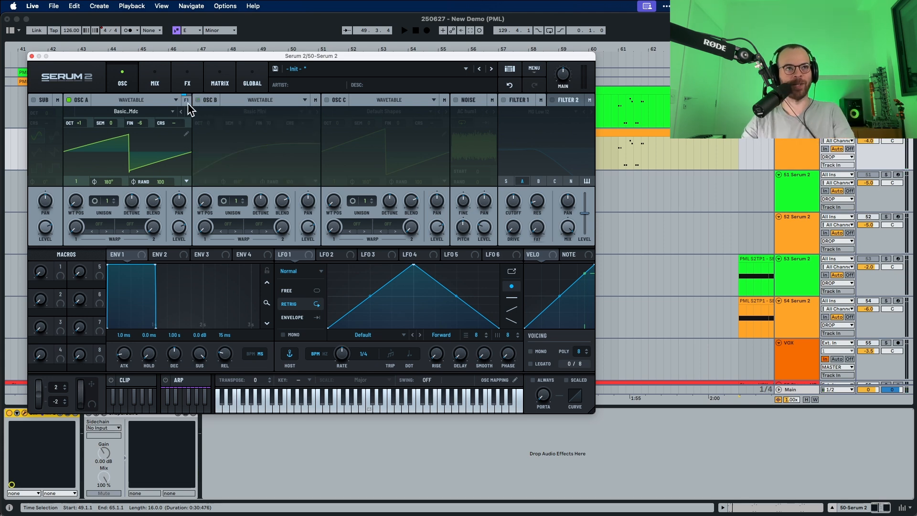
pyautogui.press('space')
pyautogui.moveTo(105, 201); pyautogui.dragTo(110, 180)
pyautogui.press('space')
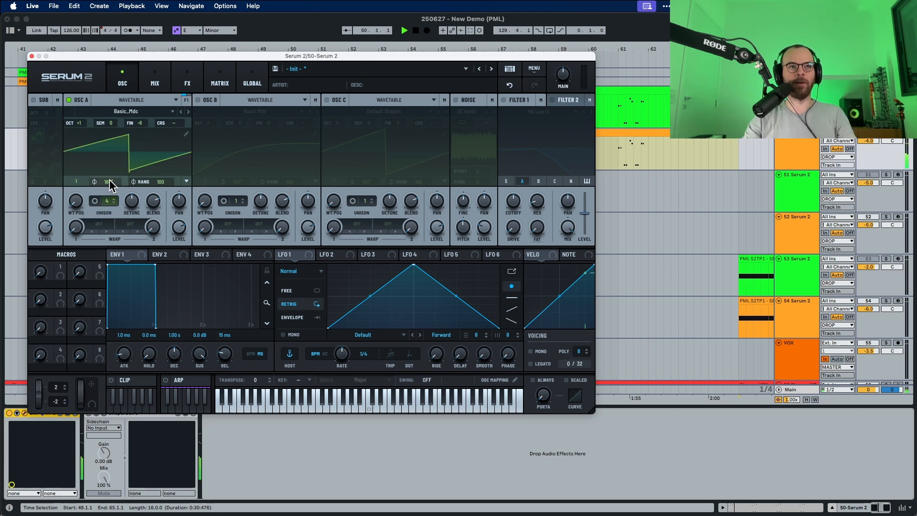
pyautogui.moveTo(123, 199)
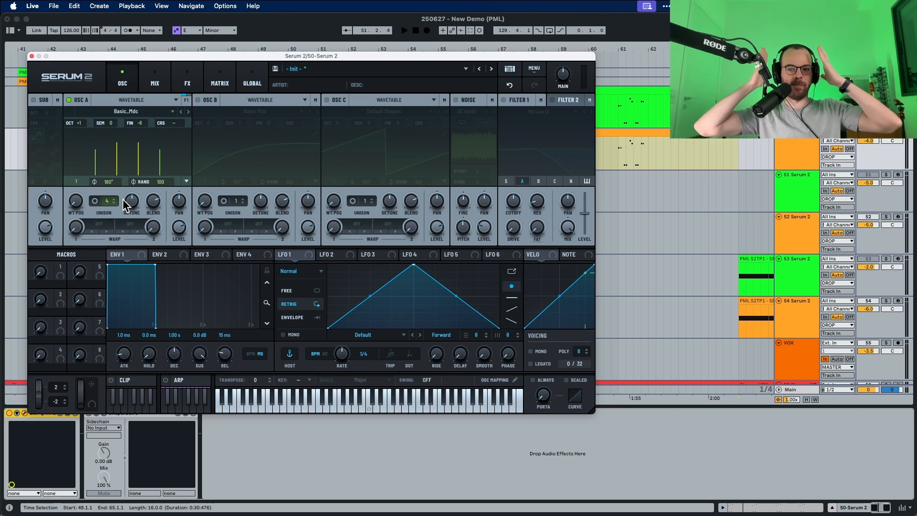
pyautogui.press('space')
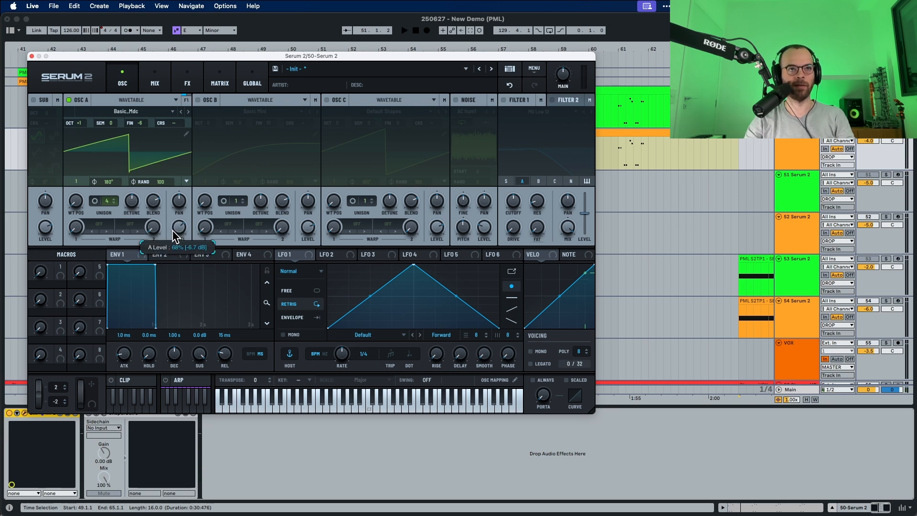
pyautogui.press('space')
pyautogui.press('space')
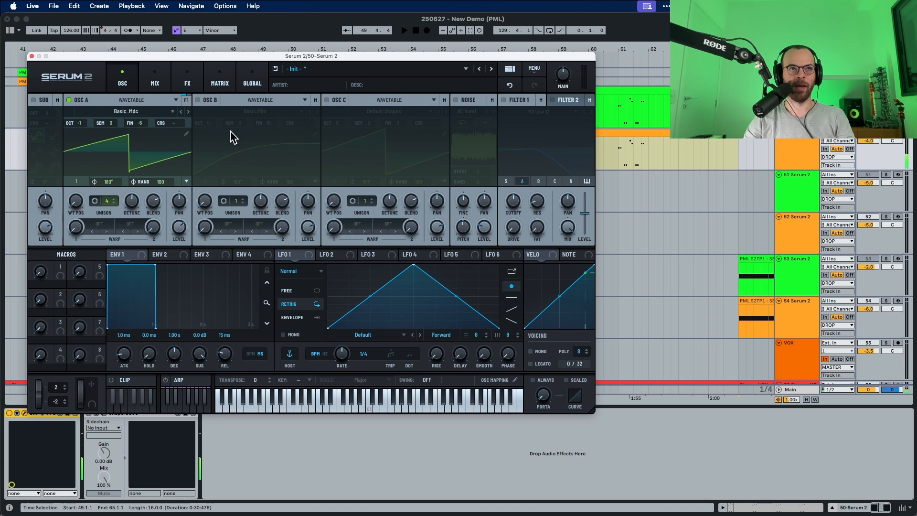
# - Turn oscillator B back on and audition it together with oscillator A
pyautogui.click(198, 100)
pyautogui.press('space')
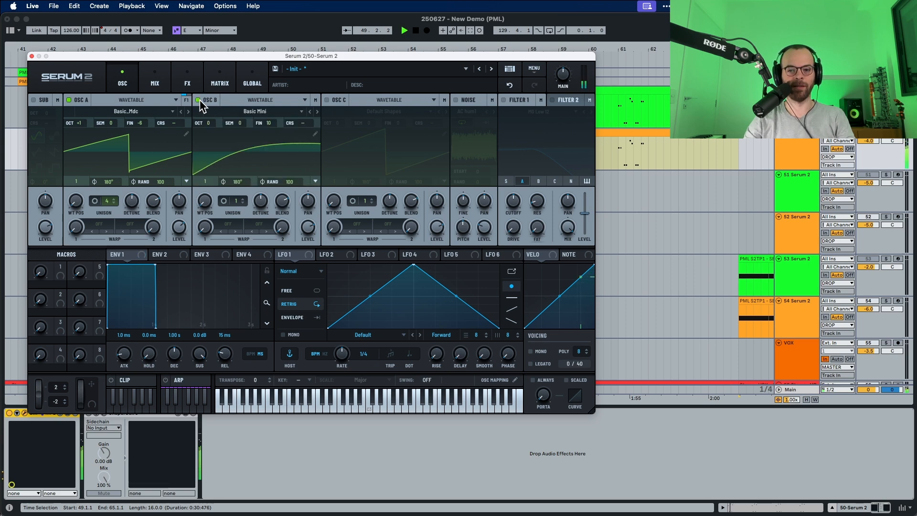
pyautogui.press('space')
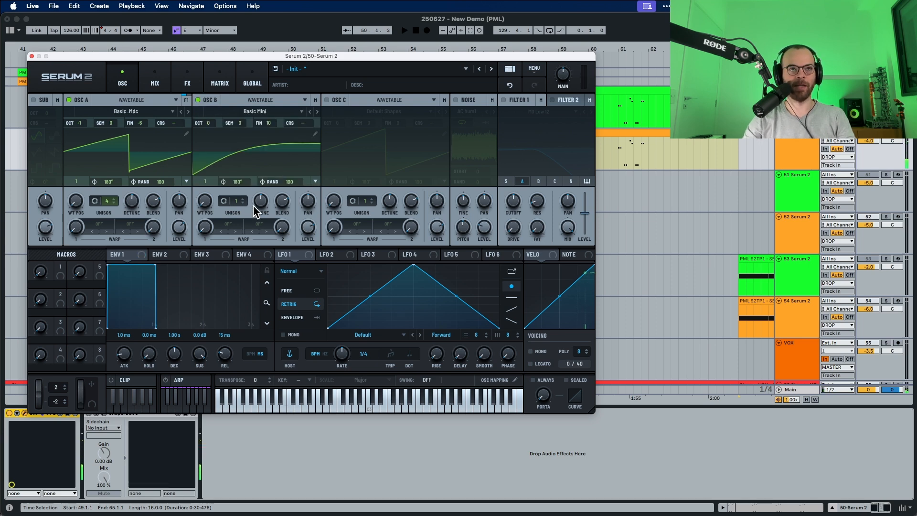
# - Lower oscillator B's level to about 27% and assign velocity as its modulation source
pyautogui.moveTo(306, 229)
pyautogui.moveTo(304, 229); pyautogui.dragTo(304, 249)
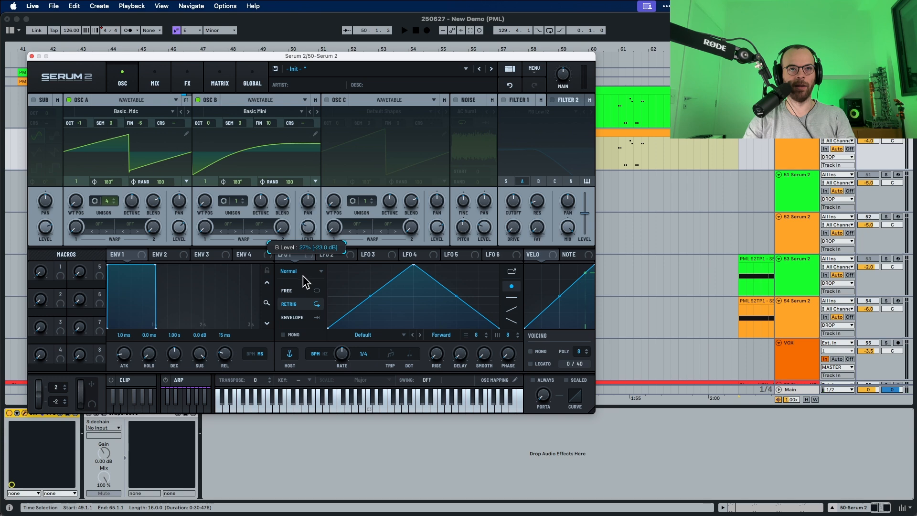
pyautogui.press('space')
pyautogui.moveTo(303, 282); pyautogui.dragTo(303, 281)
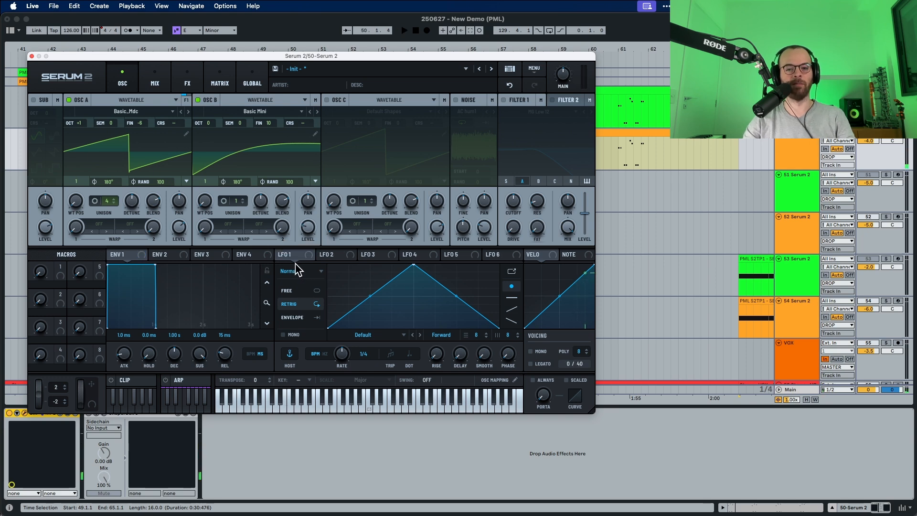
pyautogui.moveTo(543, 262); pyautogui.dragTo(301, 221)
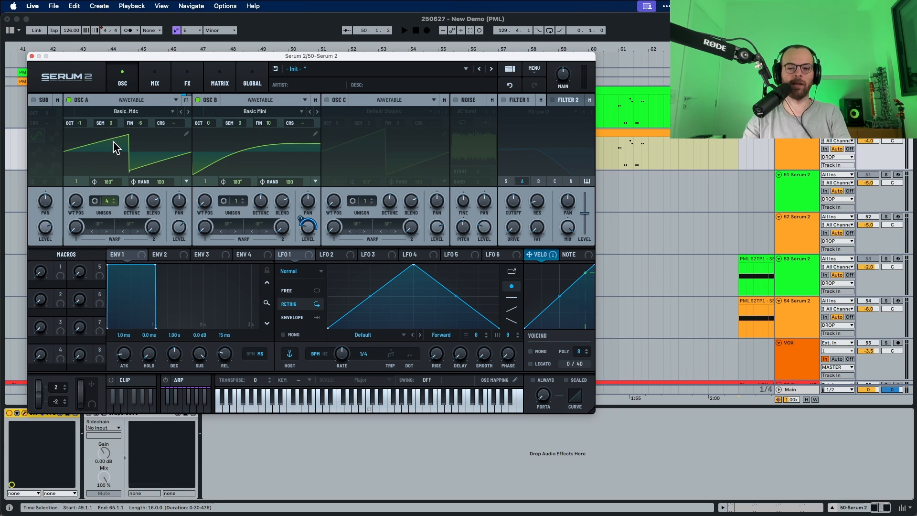
# - Enable the noise oscillator, choose the White noise color and audition the patch
pyautogui.click(455, 99)
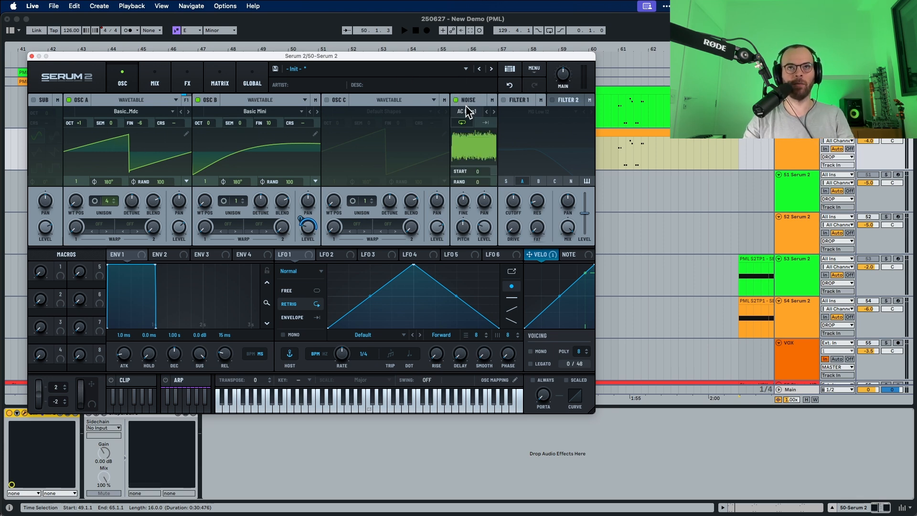
pyautogui.click(467, 111)
pyautogui.moveTo(493, 201)
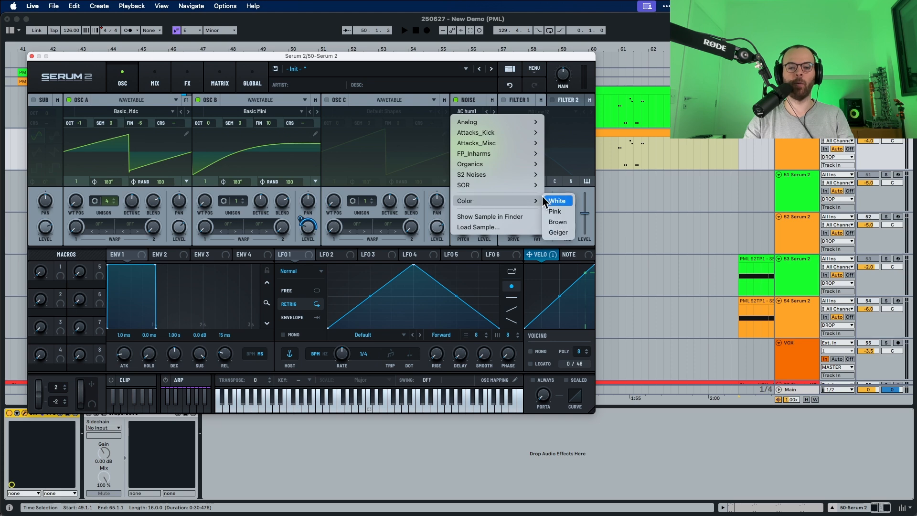
pyautogui.click(559, 200)
pyautogui.press('space')
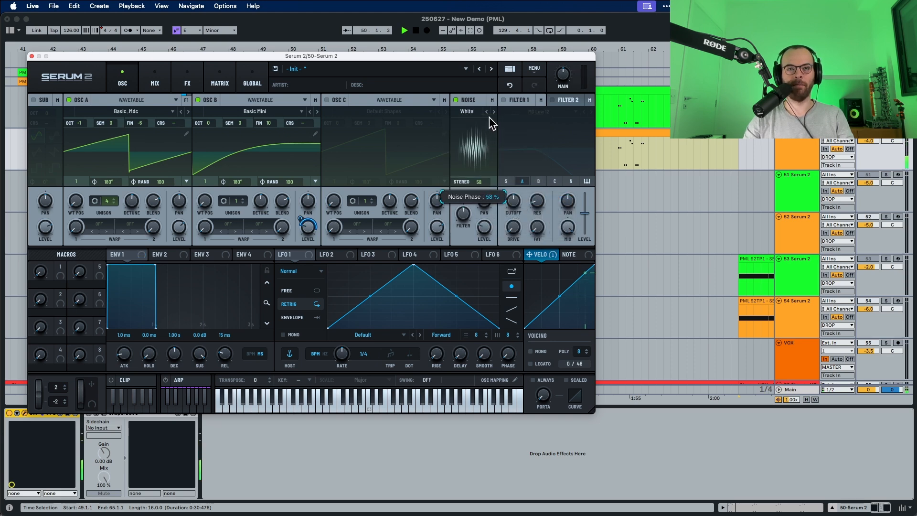
# - Set the noise oscillator's stereo value to 75 and its level to about 22%, auditioning the patch
pyautogui.moveTo(489, 117); pyautogui.dragTo(489, 106)
pyautogui.press('space')
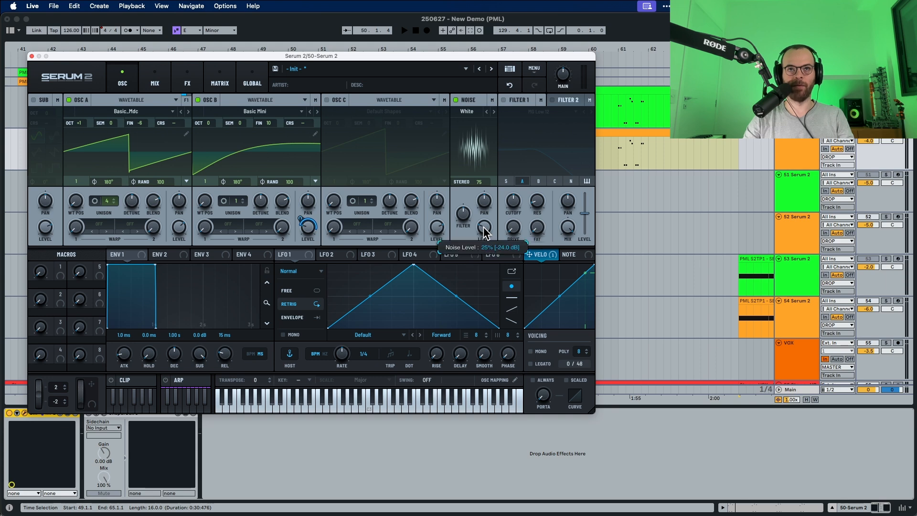
pyautogui.press('space')
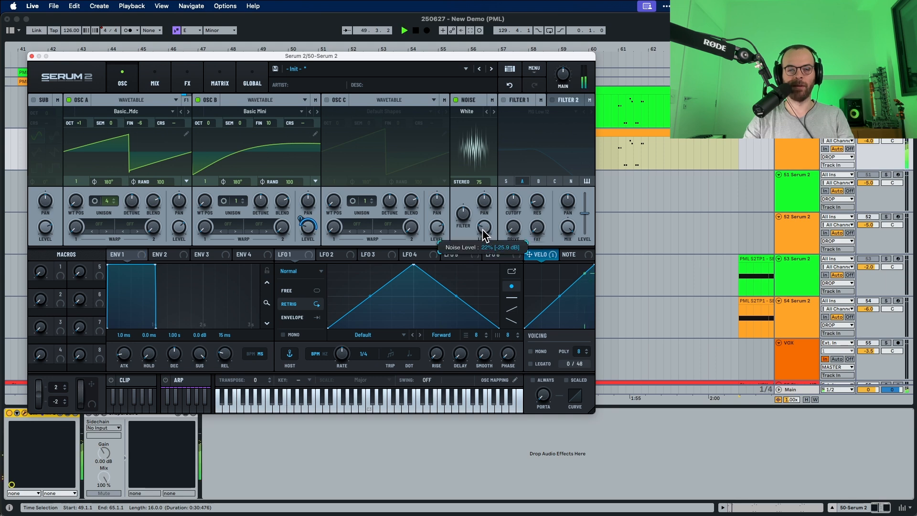
pyautogui.press('space')
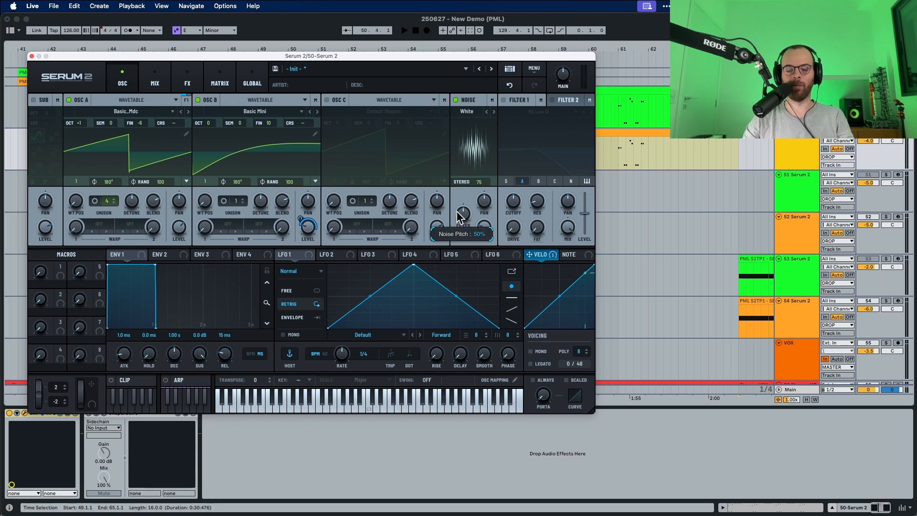
# - Enable pitch tracking for the noise oscillator, raise its pitch and audition the patch
pyautogui.rightClick(472, 105)
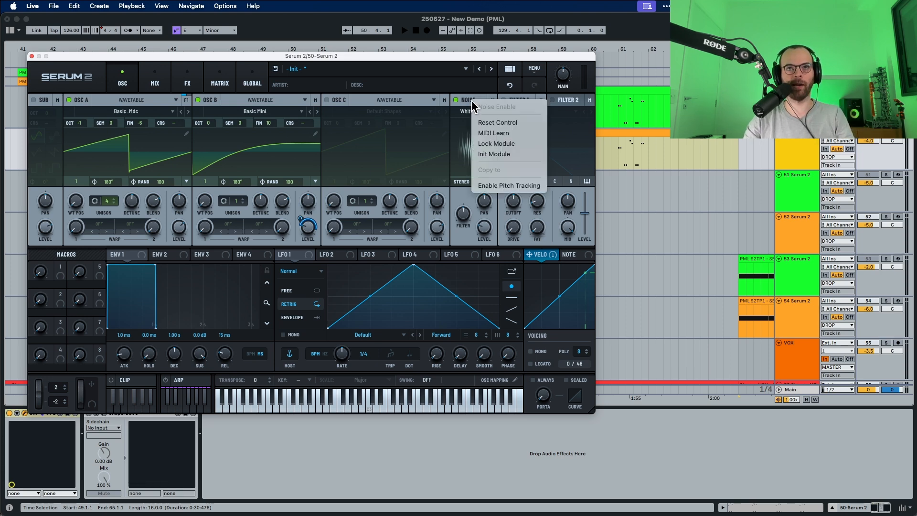
pyautogui.click(510, 190)
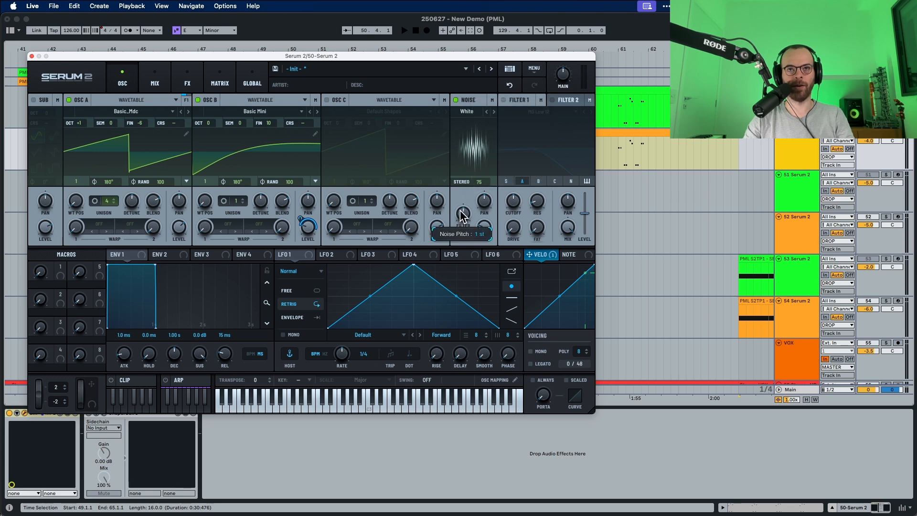
pyautogui.moveTo(462, 211); pyautogui.dragTo(463, 200)
pyautogui.press('space')
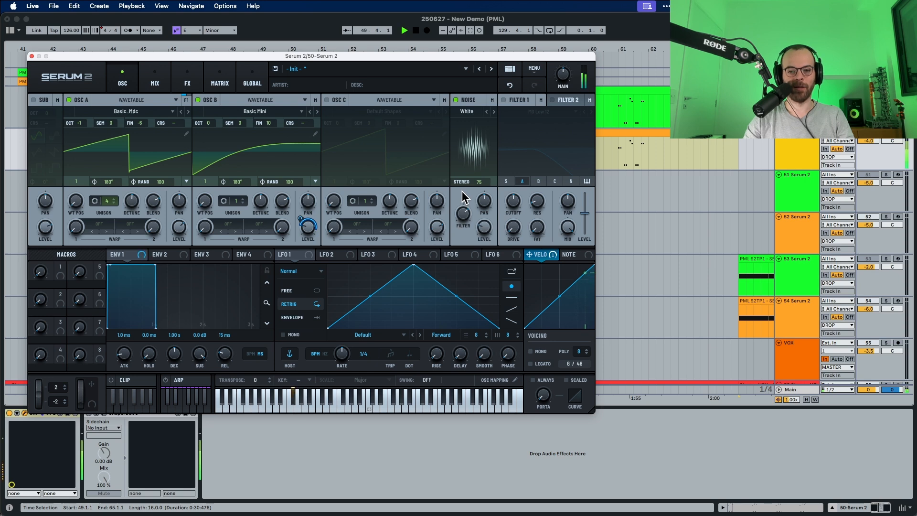
pyautogui.press('space')
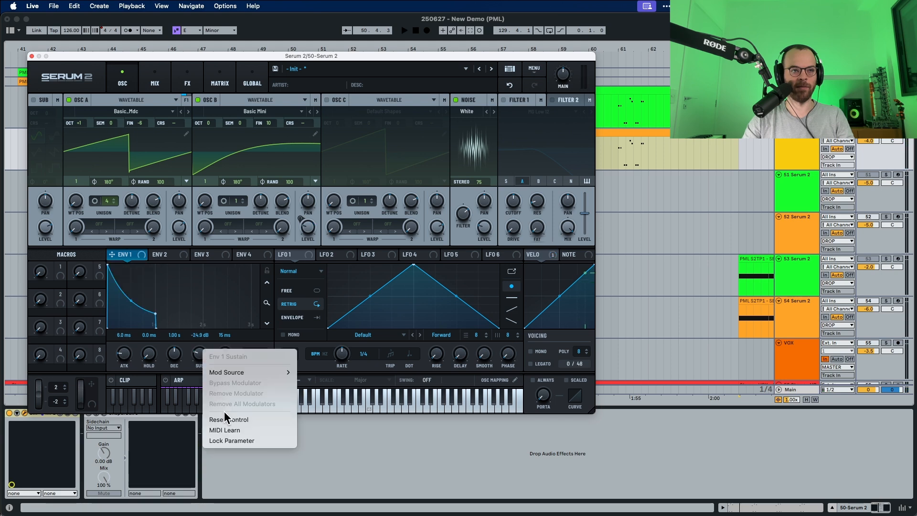
# - Set Env 1's attack to 6.0 ms and its sustain to -25.3 dB, and audition the patch
pyautogui.click(228, 420)
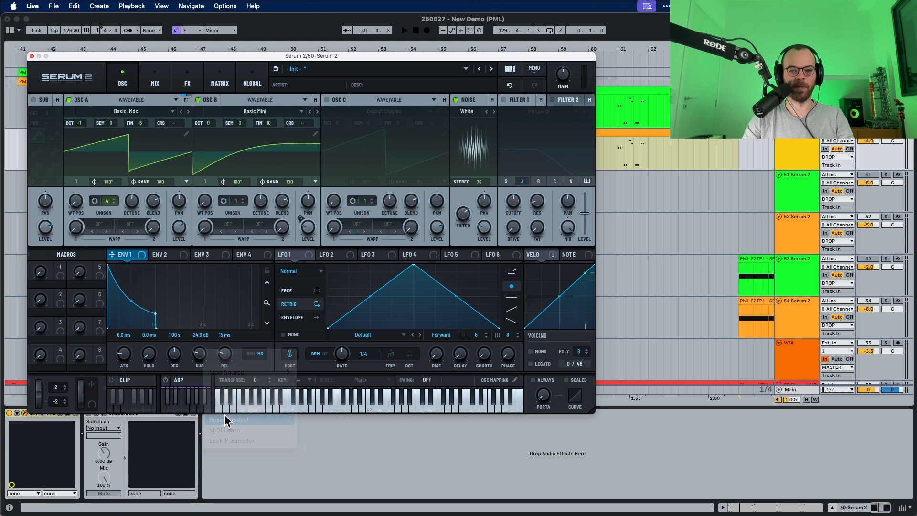
pyautogui.moveTo(202, 396); pyautogui.dragTo(203, 438)
pyautogui.press('space')
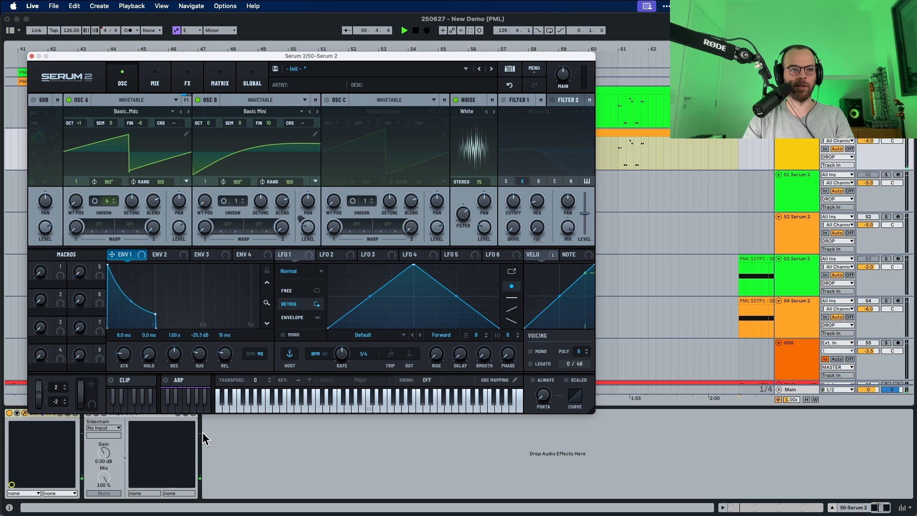
pyautogui.press('space')
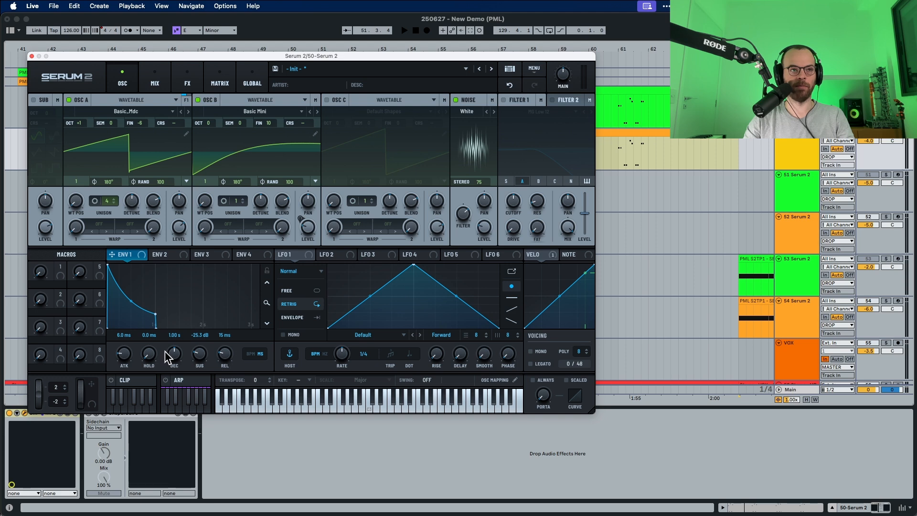
# - Set Env 1's decay to 742 ms and its release to about 166 ms, auditioning the changes
pyautogui.moveTo(164, 351); pyautogui.dragTo(167, 361)
pyautogui.press('space')
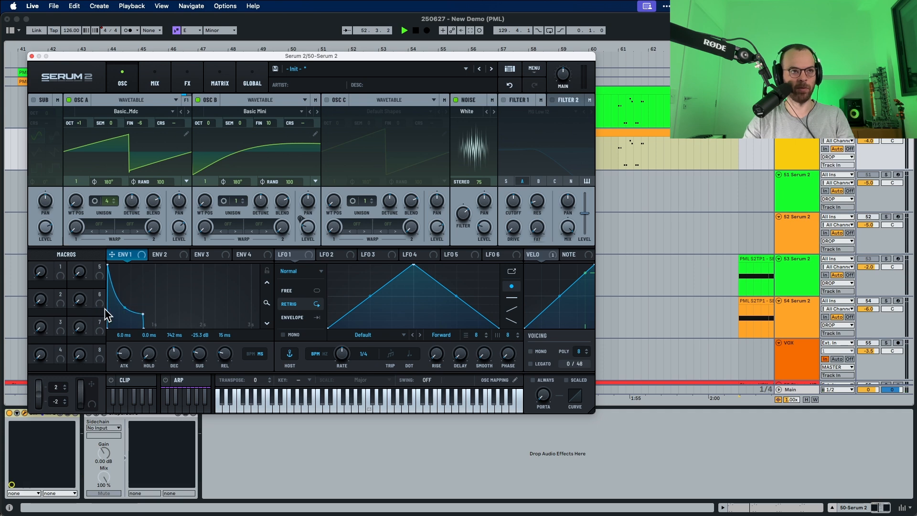
pyautogui.press('space')
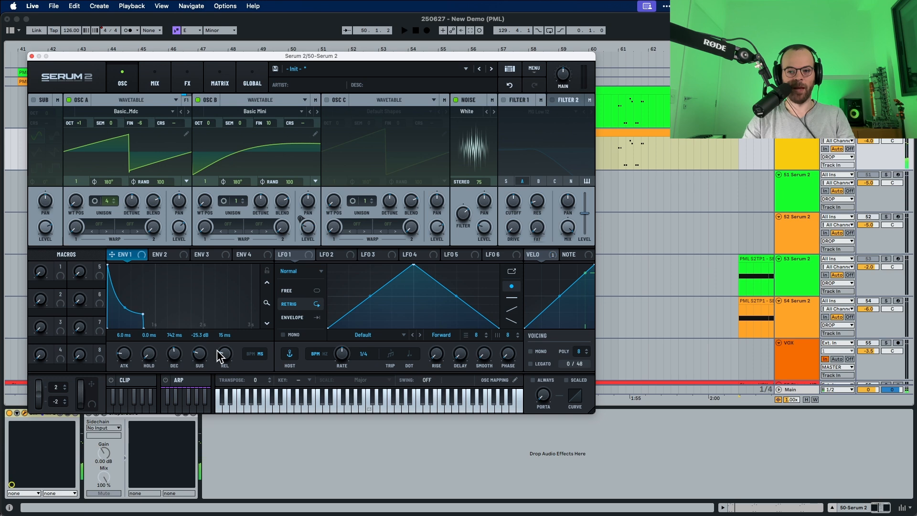
pyautogui.press('space')
pyautogui.moveTo(222, 350); pyautogui.dragTo(227, 348)
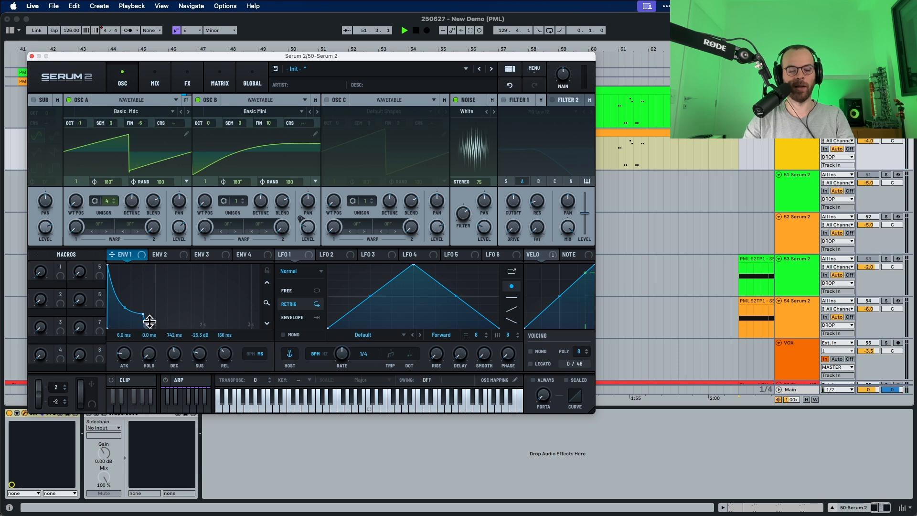
pyautogui.press('space')
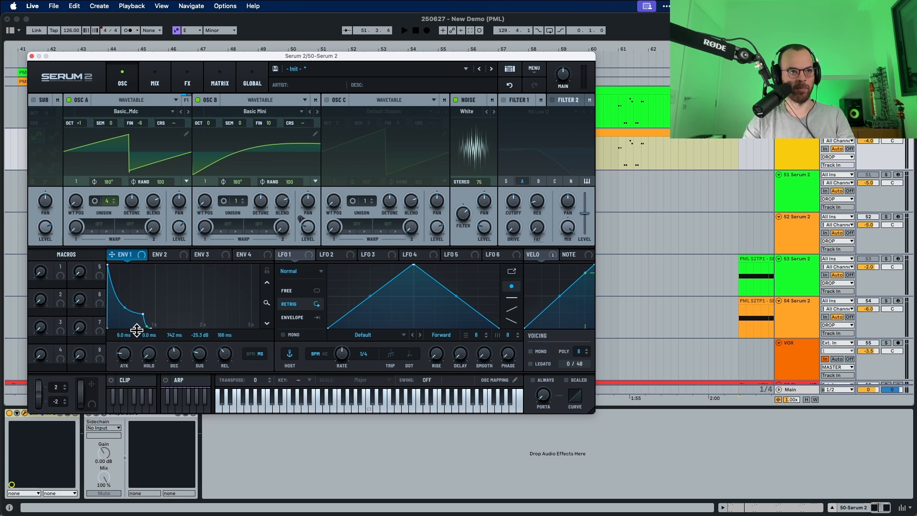
pyautogui.press('space')
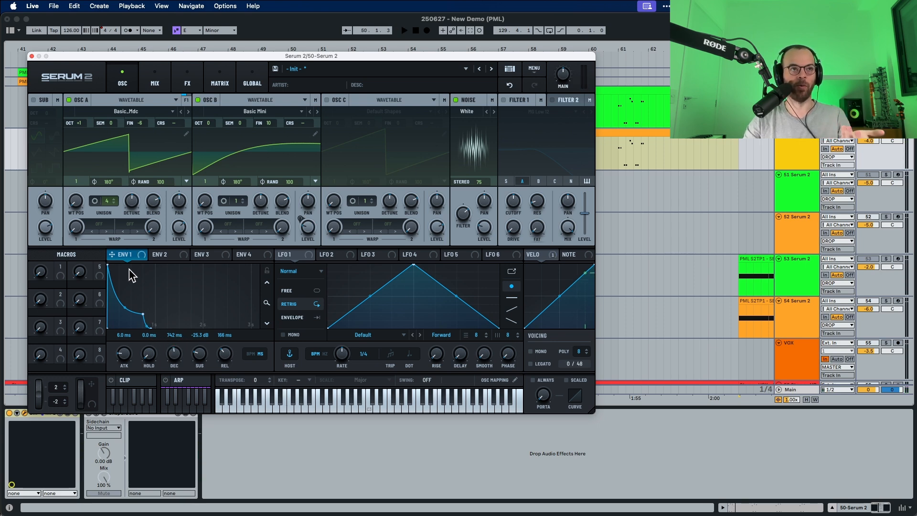
# - Assign Env 1 as a modulation source for oscillator B's level and the noise level, and audition the result
pyautogui.moveTo(134, 255); pyautogui.dragTo(301, 252)
pyautogui.press('space')
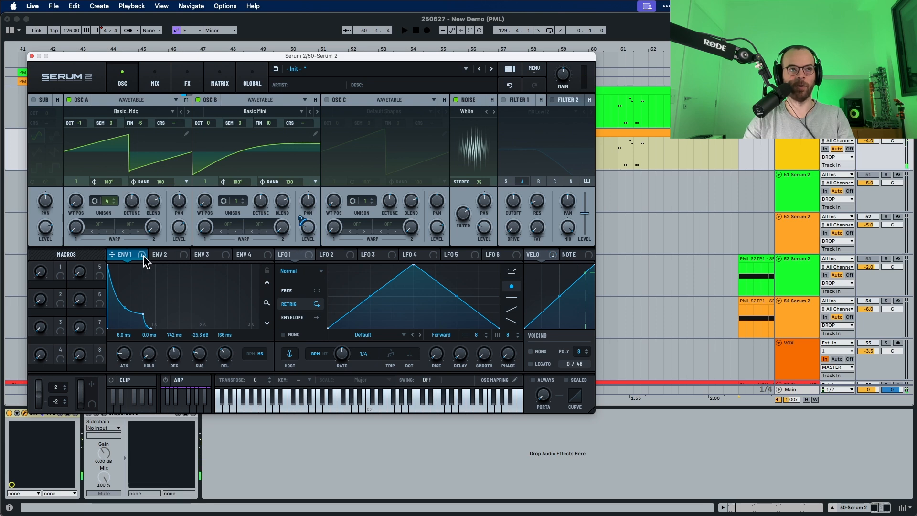
pyautogui.moveTo(146, 260); pyautogui.dragTo(477, 245)
pyautogui.press('space')
pyautogui.press('space')
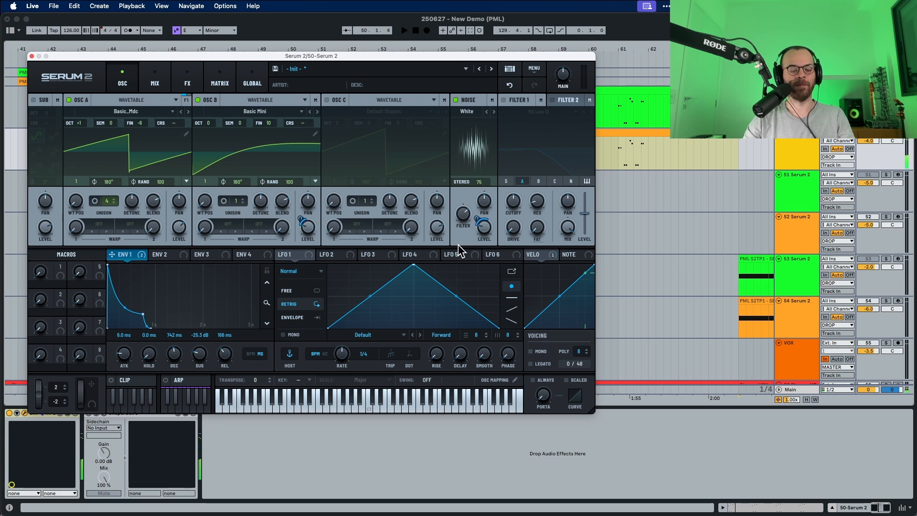
# - Enable Filter 1 with the MG Low 12 type and route oscillator B into it while the patch plays
pyautogui.click(504, 99)
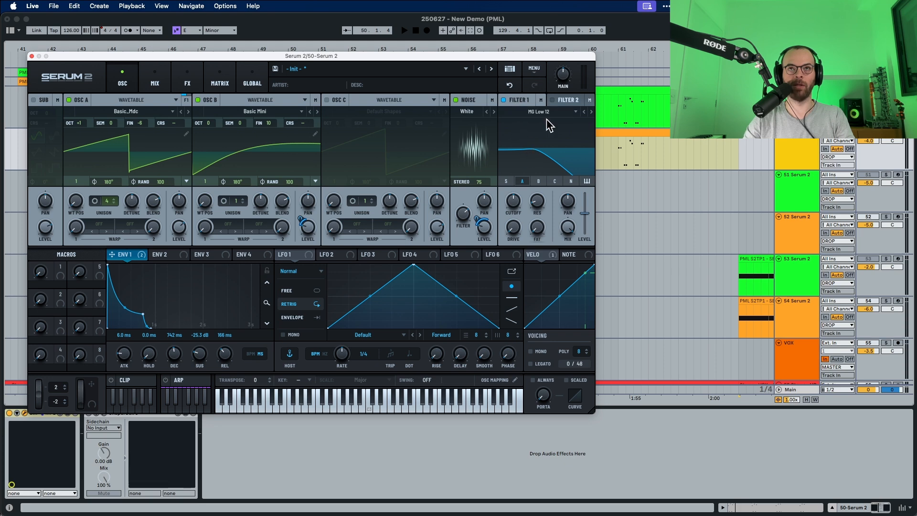
pyautogui.press('space')
pyautogui.click(538, 182)
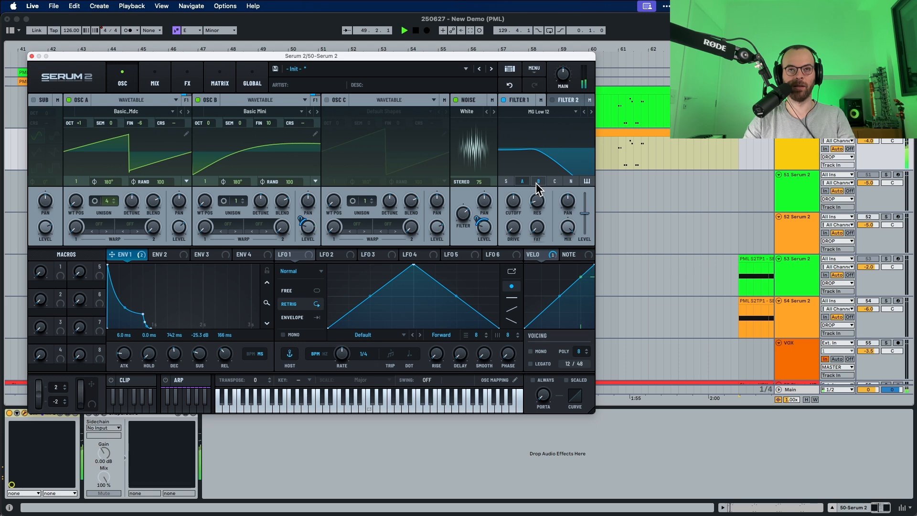
pyautogui.press('space')
# - Lower Filter 1's cutoff and assign Env 2 as its modulation source
pyautogui.moveTo(514, 204); pyautogui.dragTo(512, 235)
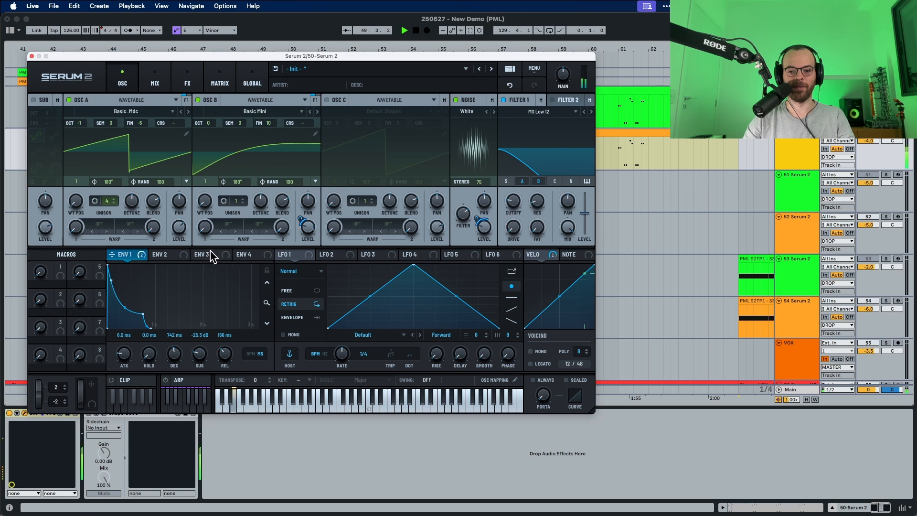
pyautogui.click(168, 260)
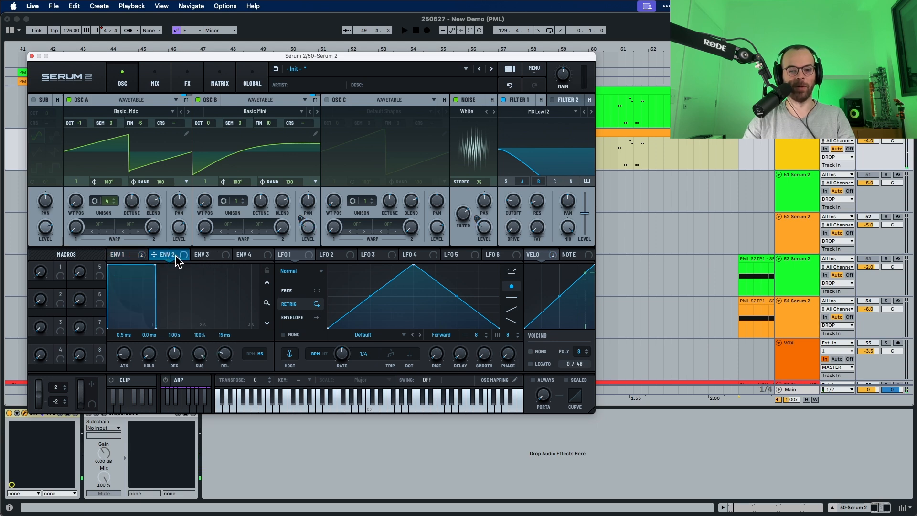
pyautogui.moveTo(177, 260); pyautogui.dragTo(505, 215)
pyautogui.press('space')
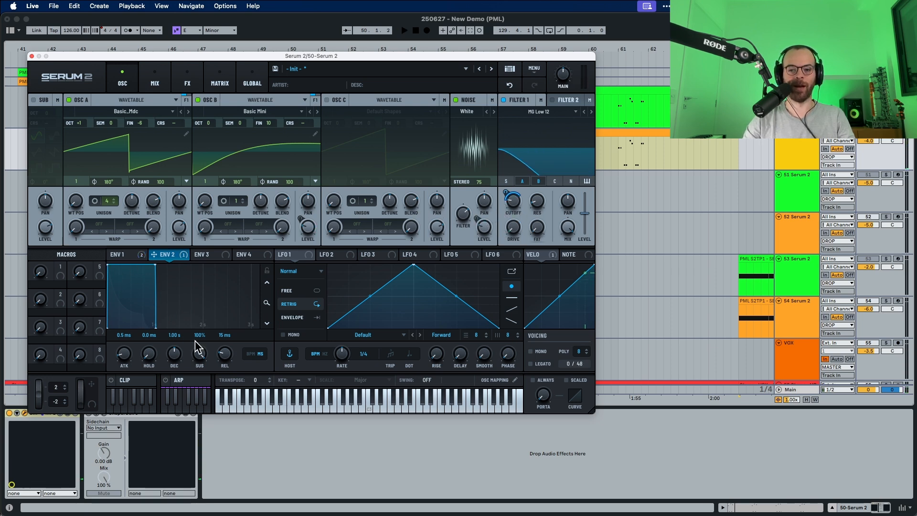
# - Lower Env 2's sustain to its minimum and set its release to about 126 ms
pyautogui.moveTo(198, 363); pyautogui.dragTo(198, 397)
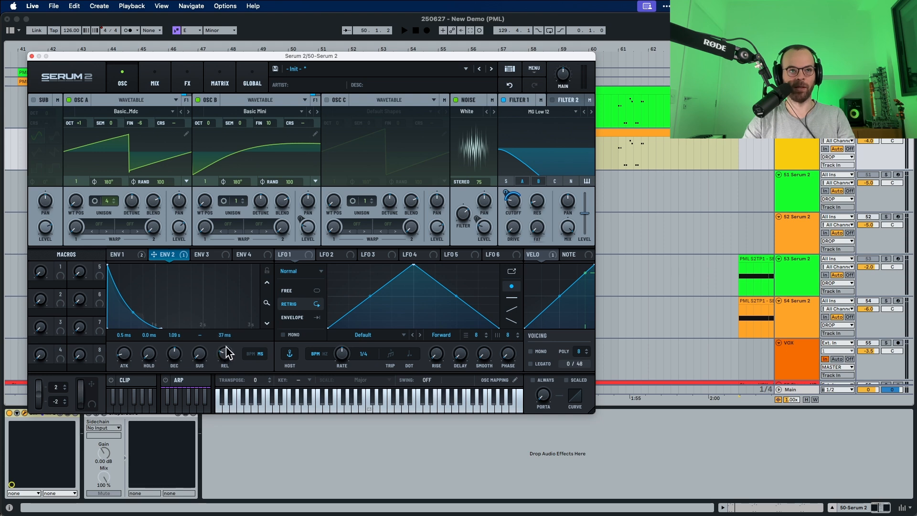
pyautogui.press('space')
pyautogui.moveTo(227, 353); pyautogui.dragTo(231, 348)
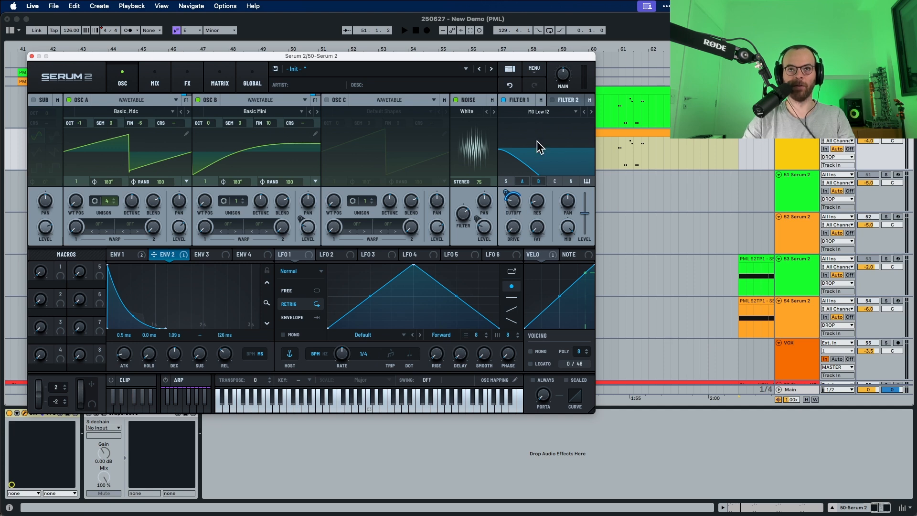
# - Set Filter 1's resonance to about 21% and increase its drive, auditioning the changes
pyautogui.press('space')
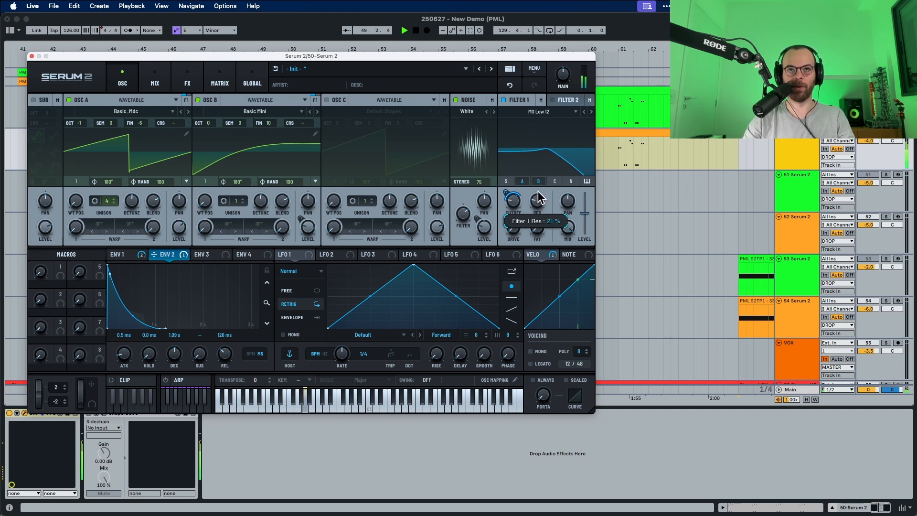
pyautogui.press('space')
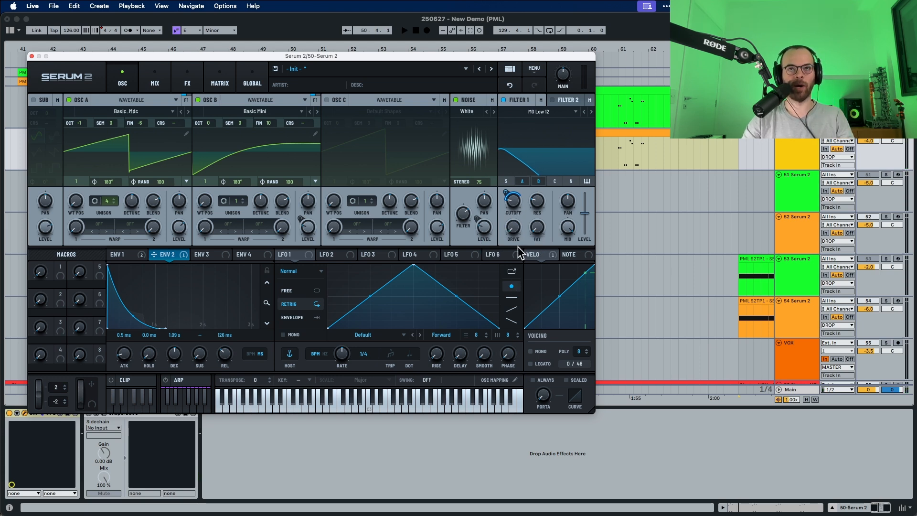
pyautogui.moveTo(515, 233); pyautogui.dragTo(516, 212)
pyautogui.press('space')
pyautogui.press('space')
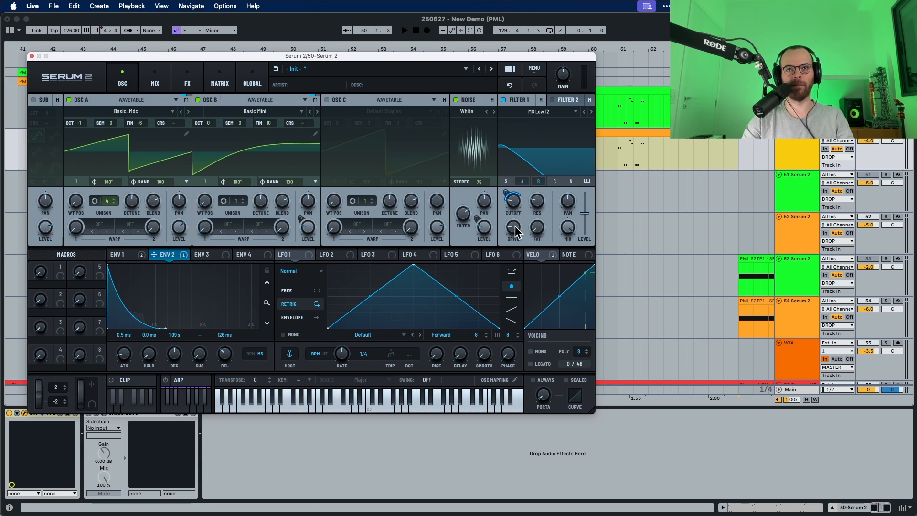
# - Set Filter 1's Fat amount to about 33% and audition the patch
pyautogui.moveTo(531, 229); pyautogui.dragTo(534, 197)
pyautogui.press('space')
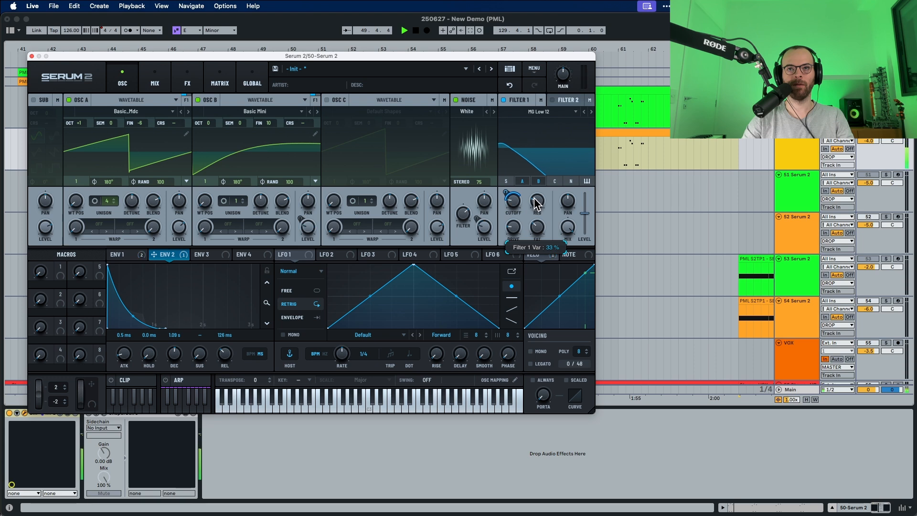
pyautogui.press('space')
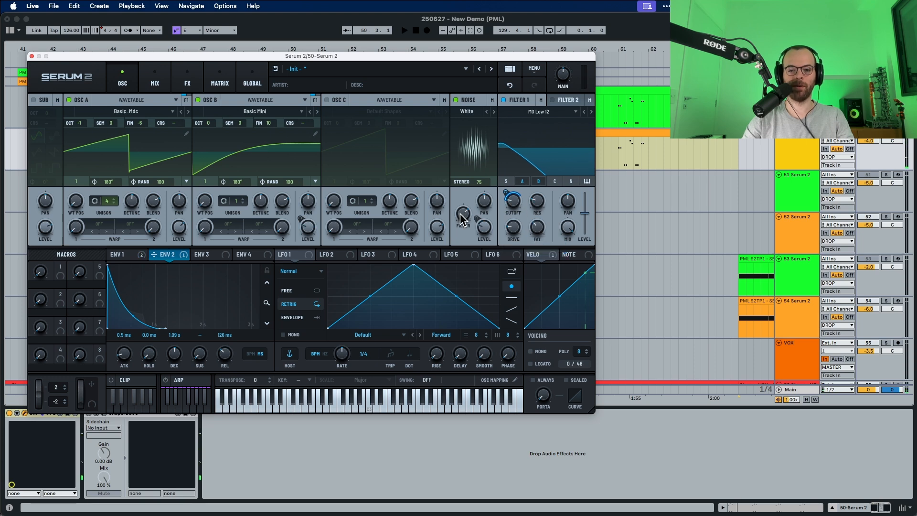
pyautogui.press('space')
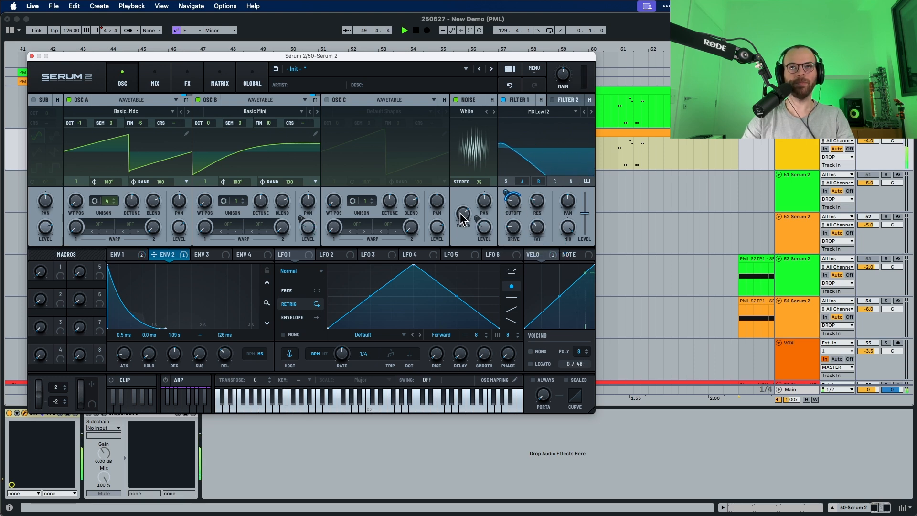
pyautogui.press('space')
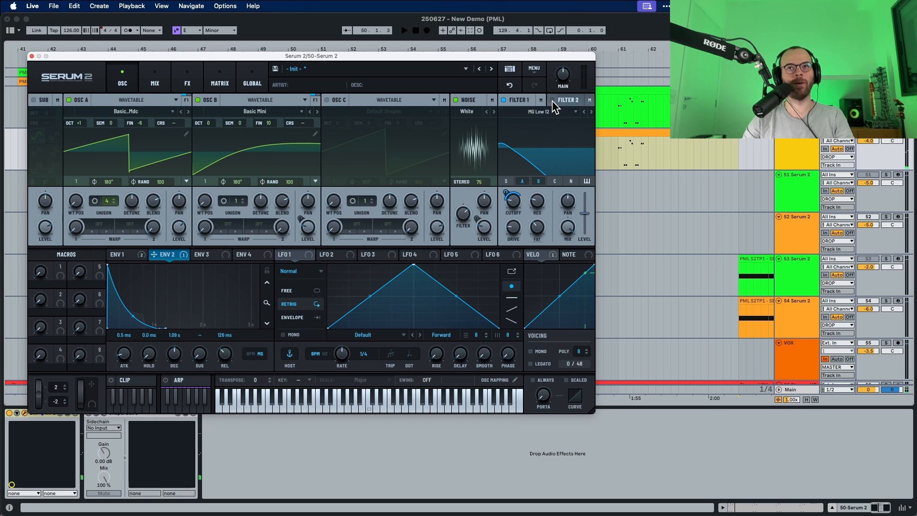
# - Enable Filter 2, route Filter 1's output into it and lower Filter 2's mix to its minimum
pyautogui.click(568, 102)
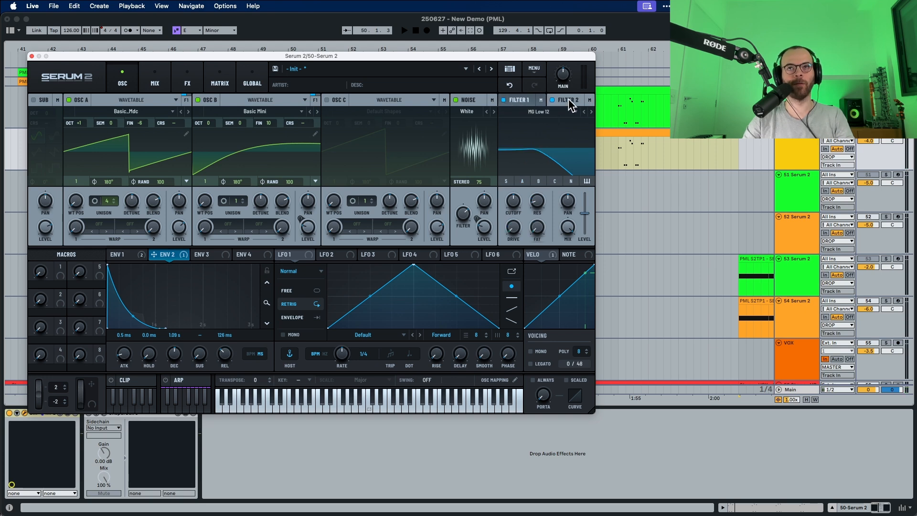
pyautogui.click(540, 101)
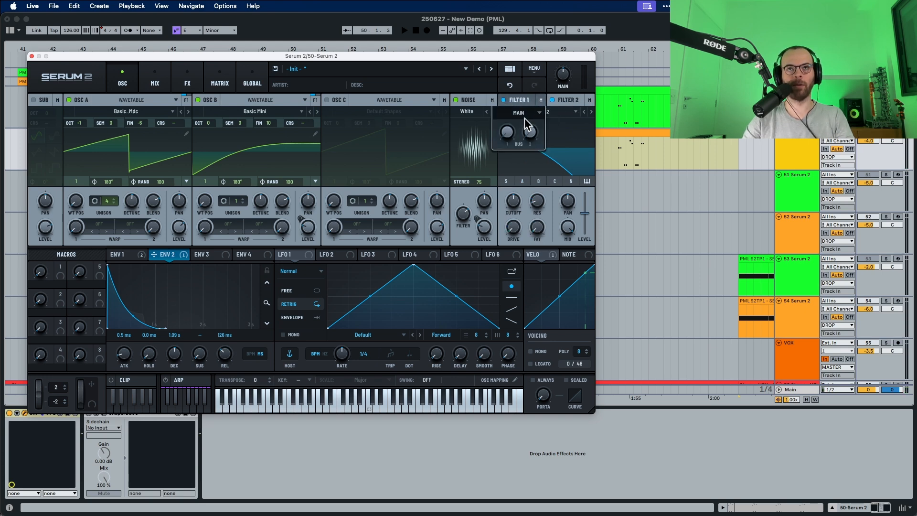
pyautogui.click(525, 112)
pyautogui.click(527, 126)
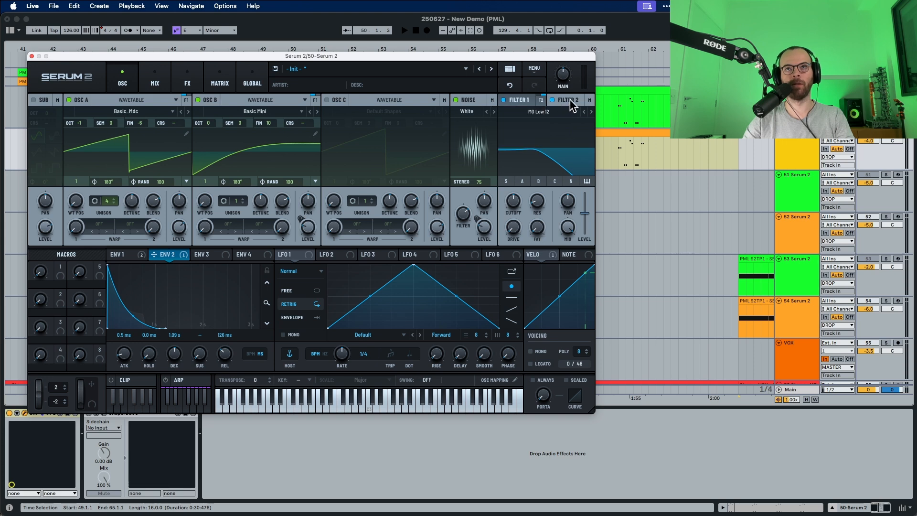
pyautogui.moveTo(567, 234); pyautogui.dragTo(569, 434)
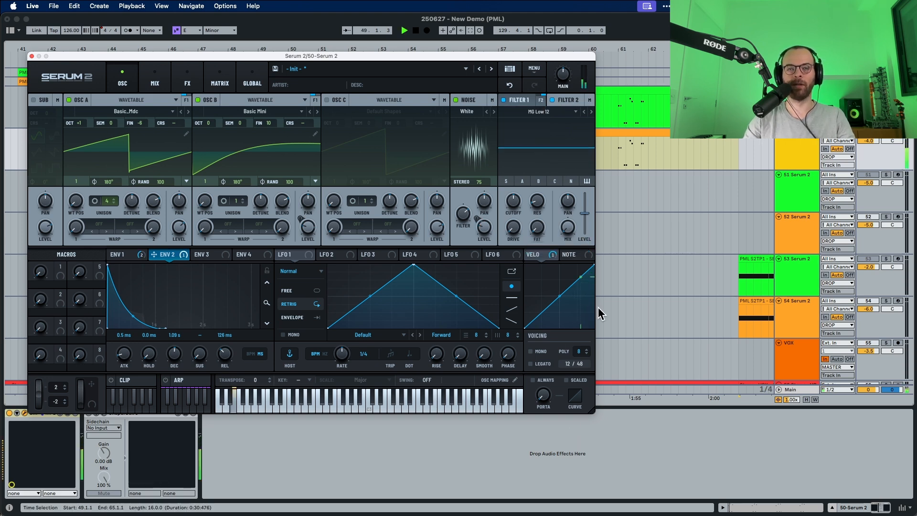
# - Raise Filter 2's cutoff and set its resonance to about 10%, auditioning the patch
pyautogui.moveTo(513, 201)
pyautogui.mouseDown()
pyautogui.moveTo(516, 192)
pyautogui.moveTo(513, 228)
pyautogui.moveTo(519, 189)
pyautogui.mouseUp()
pyautogui.press('space')
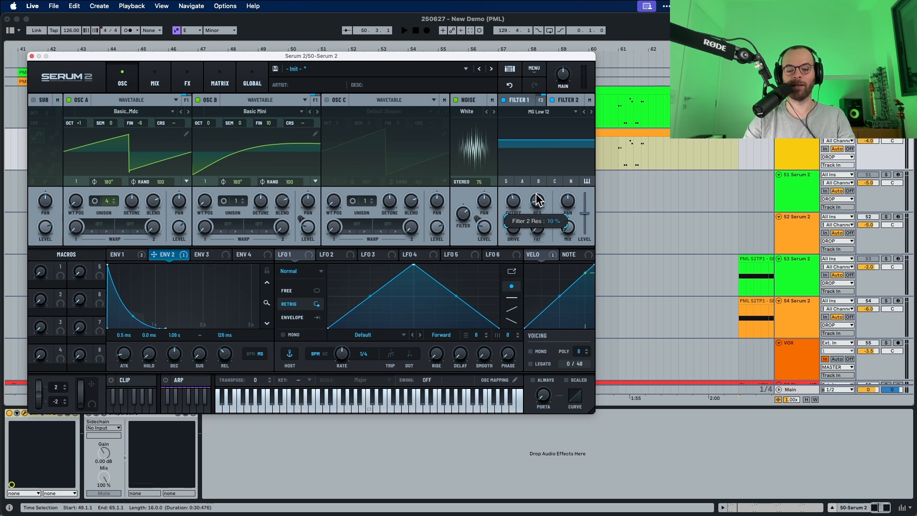
pyautogui.press('space')
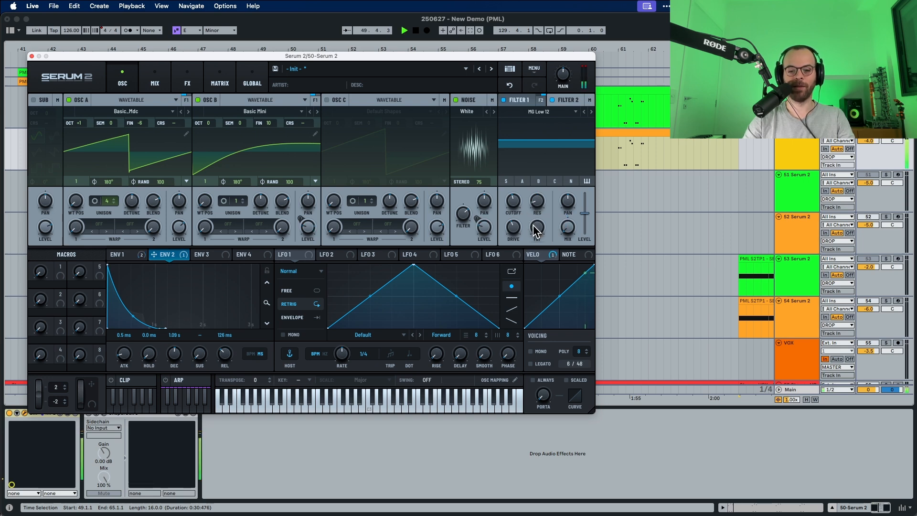
# - Compare the patch with Filter 2 bypassed and enabled, playing the clip each way
pyautogui.click(552, 100)
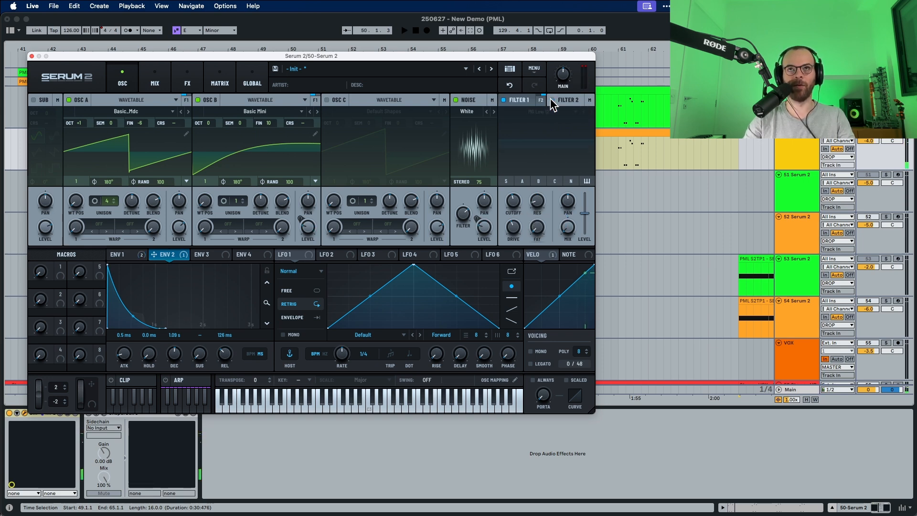
pyautogui.press('space')
pyautogui.click(552, 100)
pyautogui.press('space')
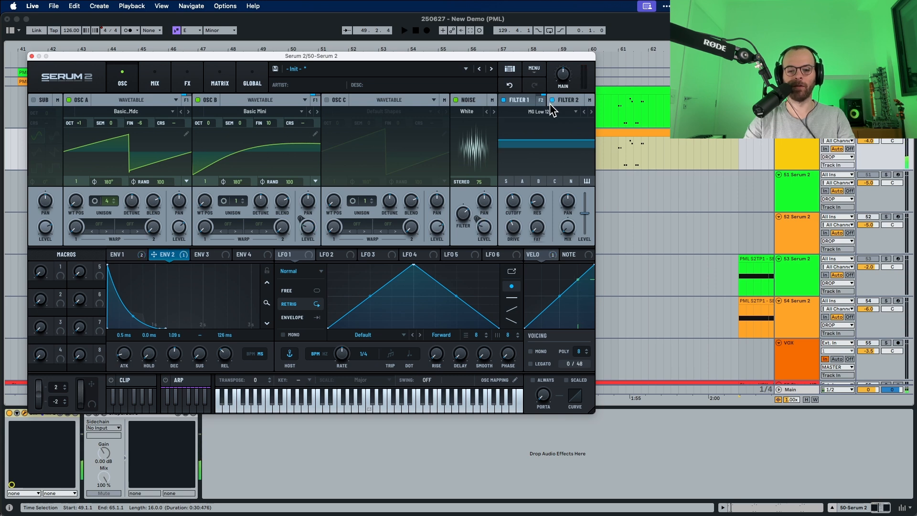
pyautogui.press('space')
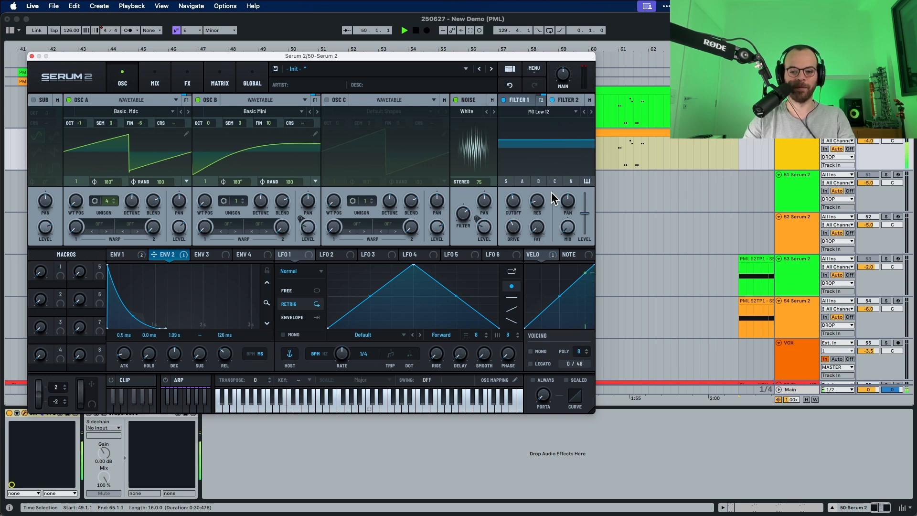
pyautogui.press('space')
# - Add Hyper/Dimension and Distortion effects to the main FX chain, adjusting the Dimension mix while auditioning
pyautogui.click(186, 79)
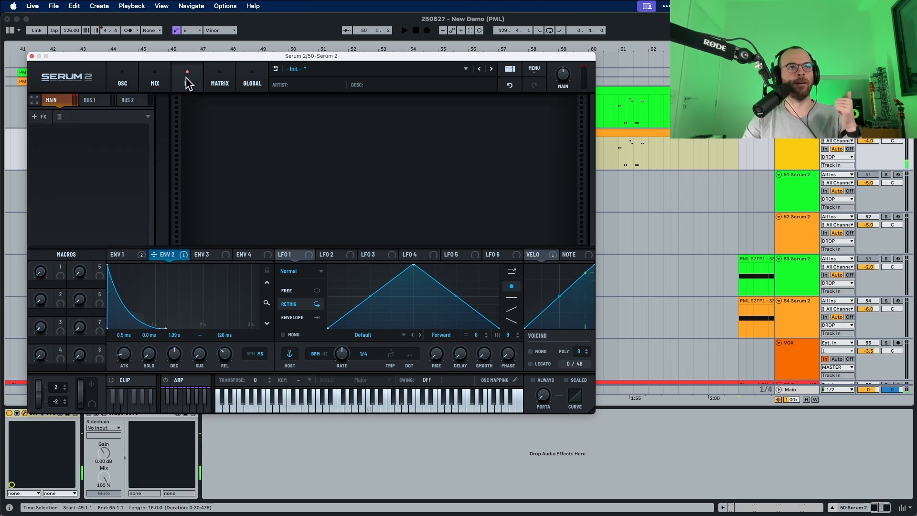
pyautogui.click(59, 119)
pyautogui.click(77, 221)
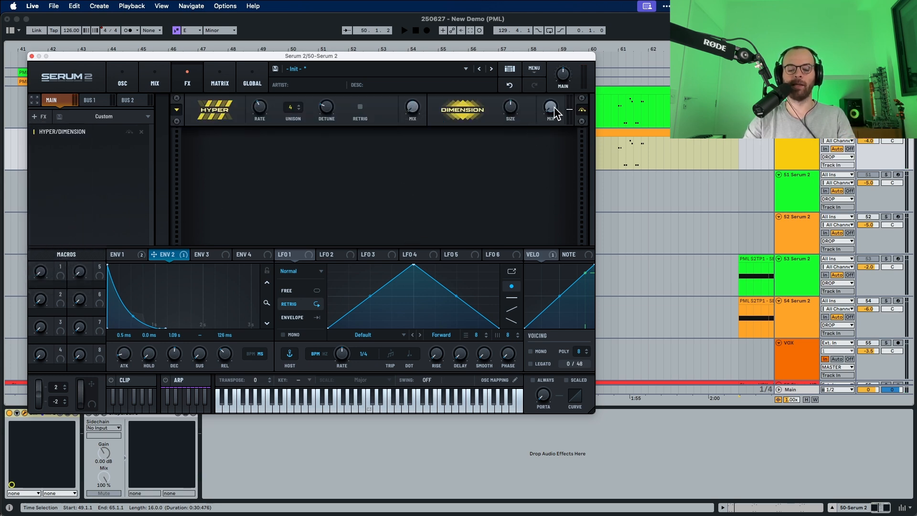
pyautogui.moveTo(555, 107); pyautogui.dragTo(558, 95)
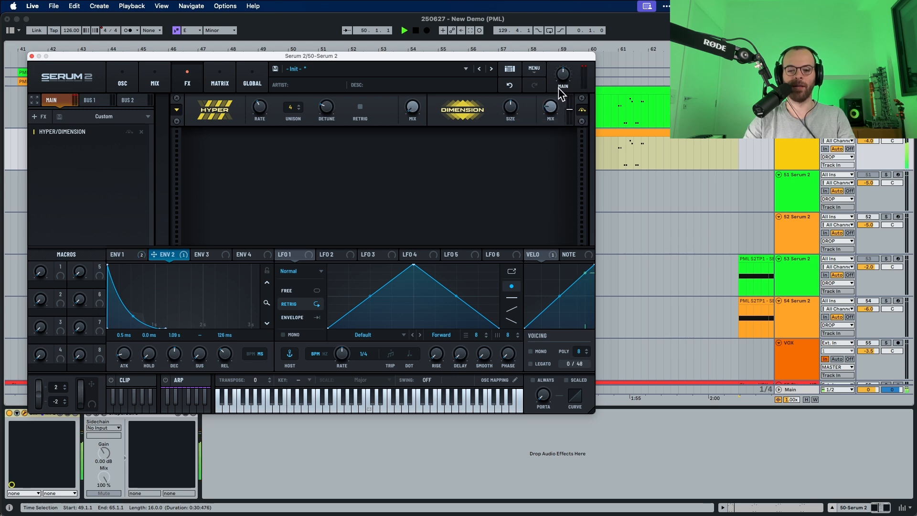
pyautogui.press('space')
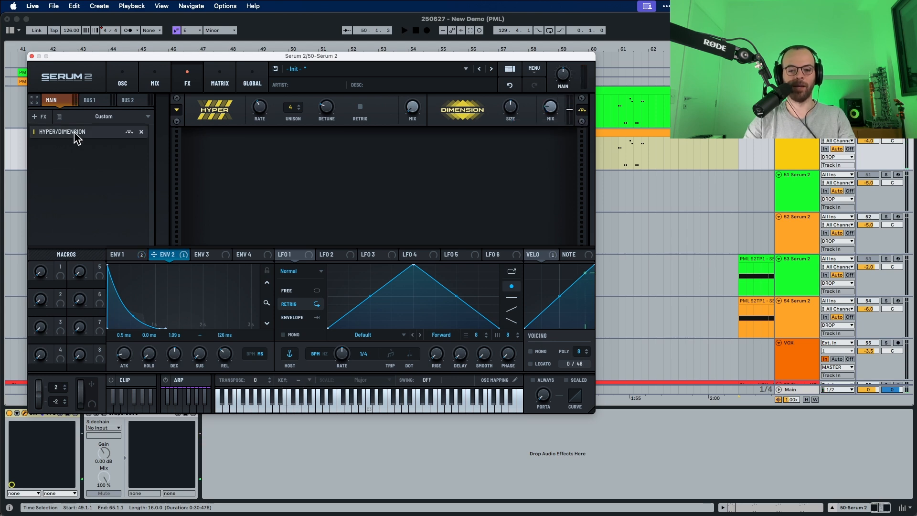
pyautogui.click(40, 116)
pyautogui.click(52, 182)
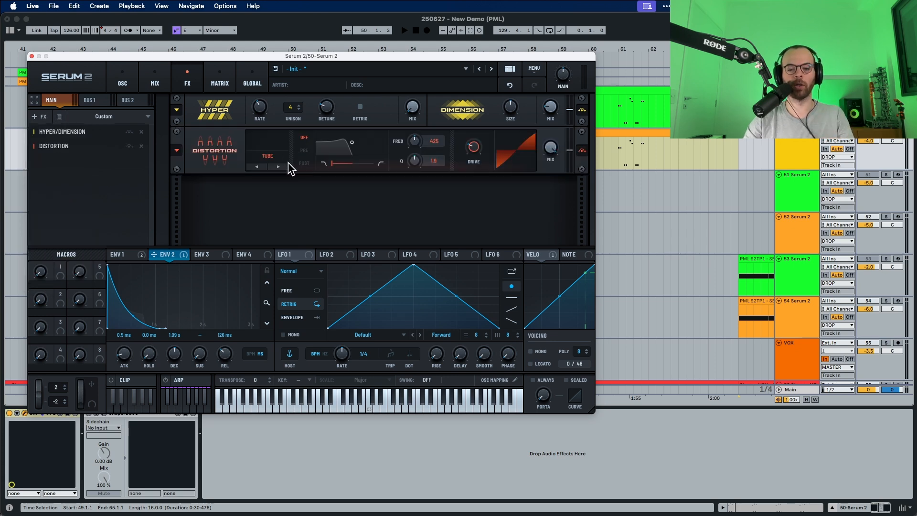
# - Try the Tube and Diode 1 distortion warps on Oscillator A at different amounts, and switch the warp off again
pyautogui.click(123, 80)
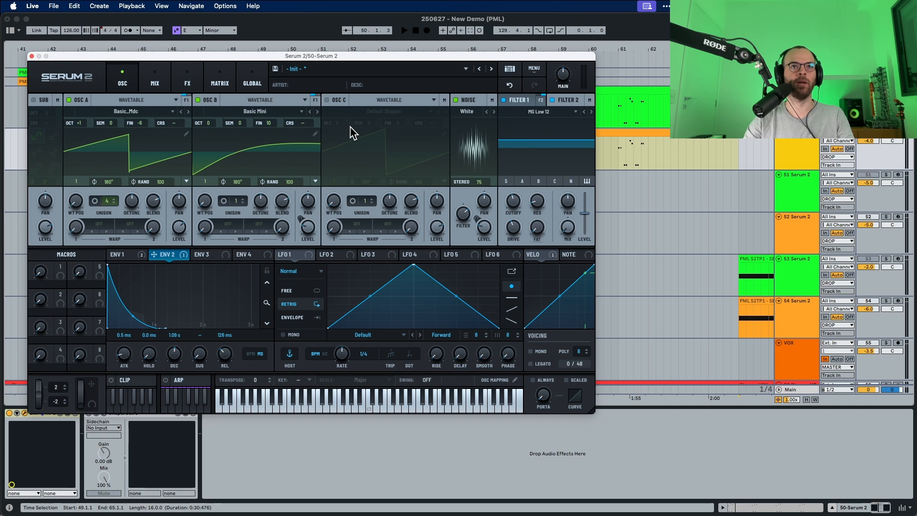
pyautogui.click(99, 224)
pyautogui.moveTo(133, 279)
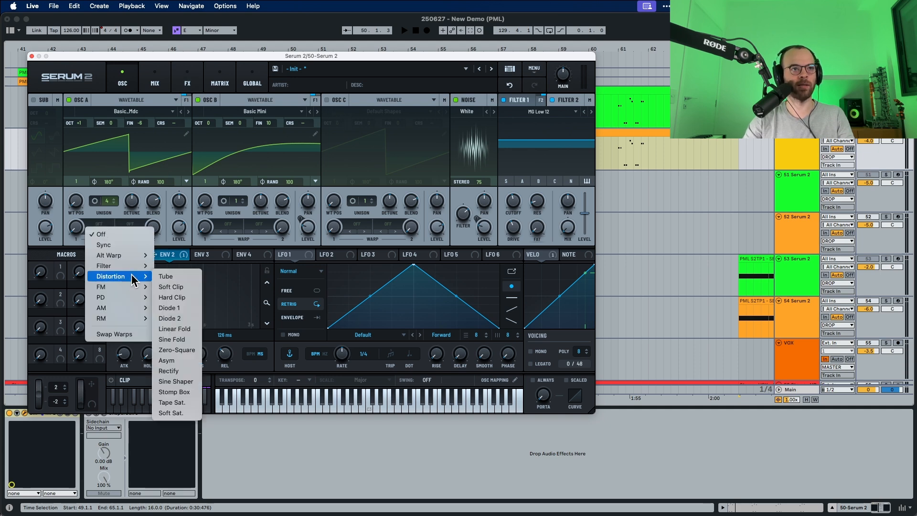
pyautogui.click(165, 276)
pyautogui.moveTo(76, 227)
pyautogui.mouseDown()
pyautogui.moveTo(79, 144)
pyautogui.moveTo(81, 213)
pyautogui.mouseUp()
pyautogui.click(99, 224)
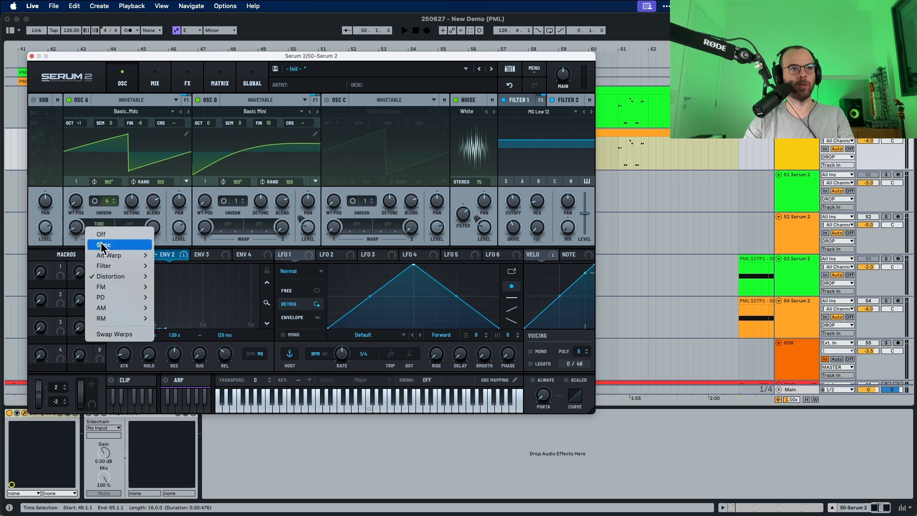
pyautogui.moveTo(115, 276)
pyautogui.click(176, 307)
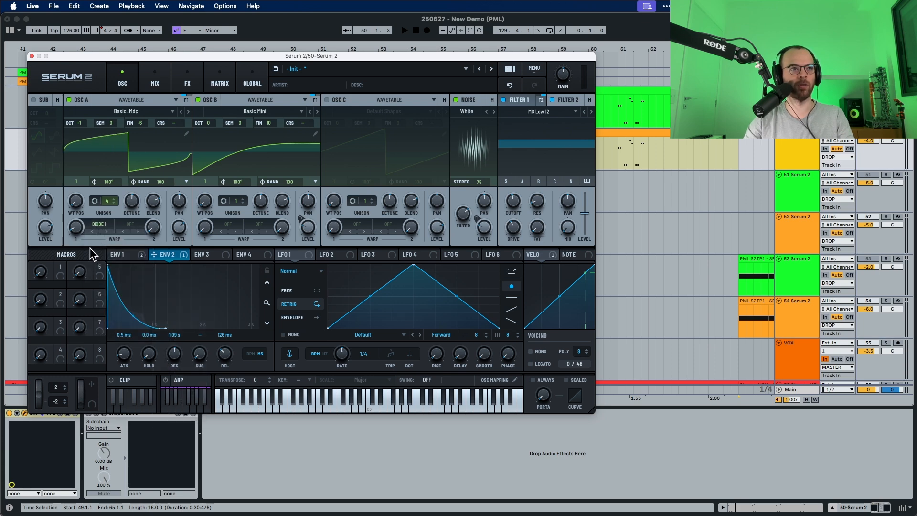
pyautogui.moveTo(77, 228); pyautogui.dragTo(82, 253)
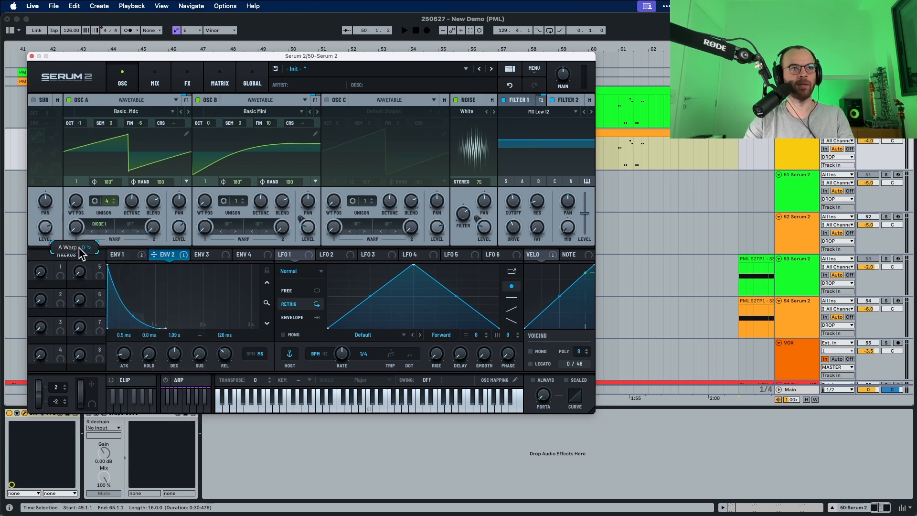
pyautogui.click(99, 224)
pyautogui.click(108, 235)
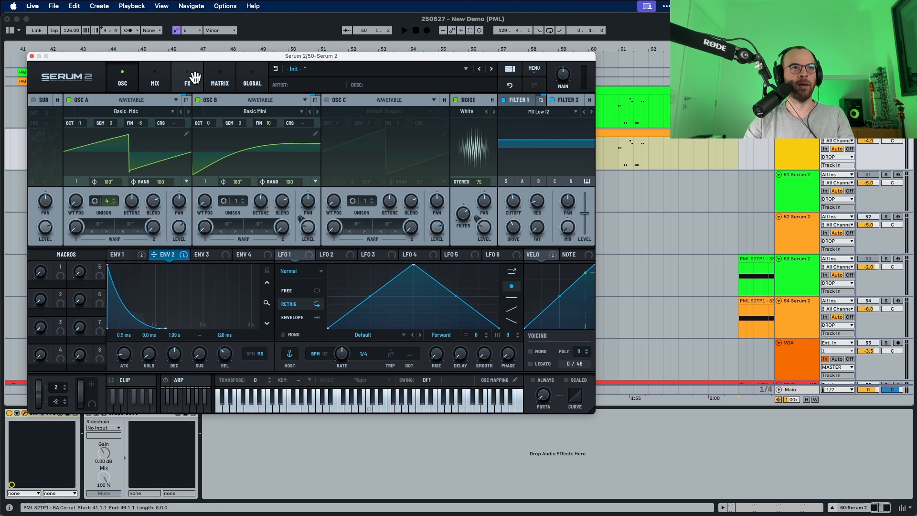
# - Raise the Distortion effect's drive to about 61% and adjust its mix while auditioning the patch
pyautogui.click(192, 77)
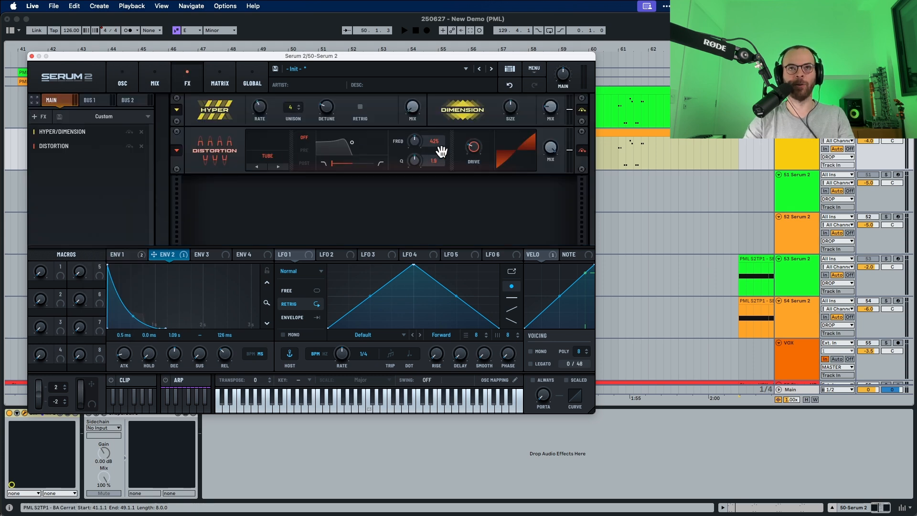
pyautogui.moveTo(471, 149); pyautogui.dragTo(477, 115)
pyautogui.press('space')
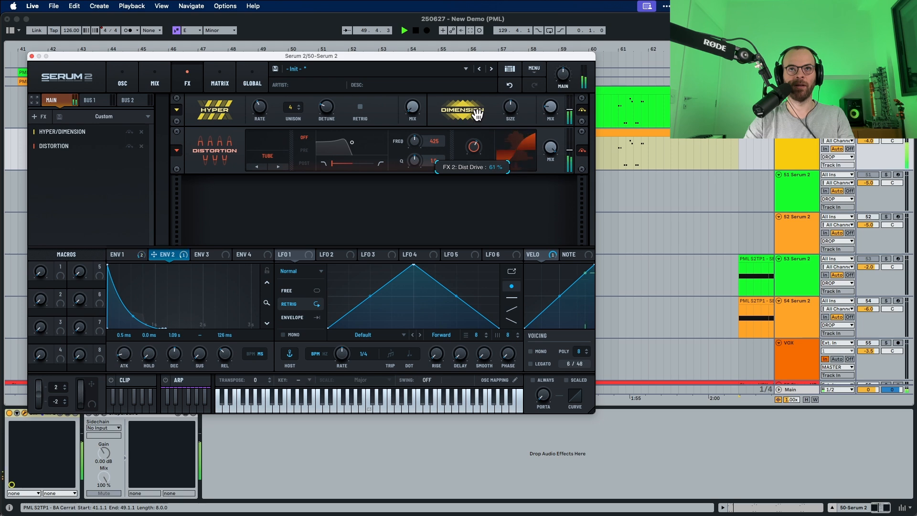
pyautogui.moveTo(544, 145); pyautogui.dragTo(545, 168)
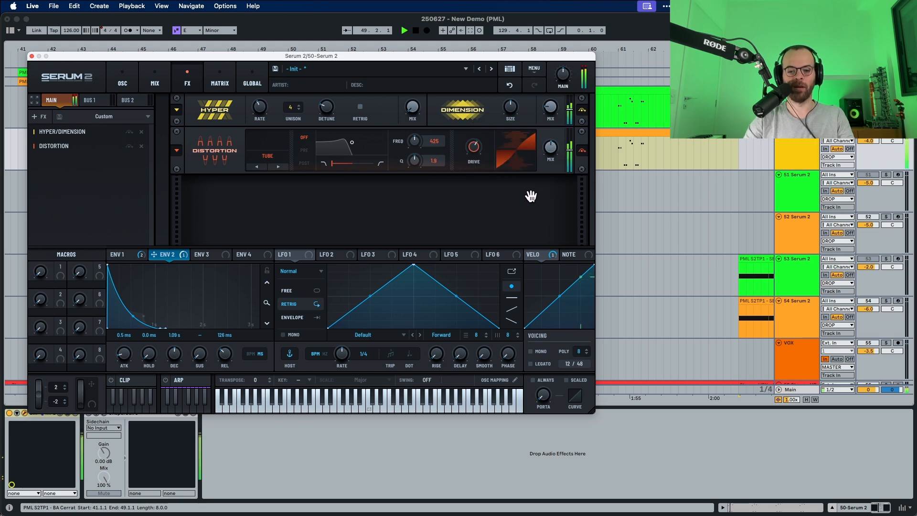
pyautogui.press('space')
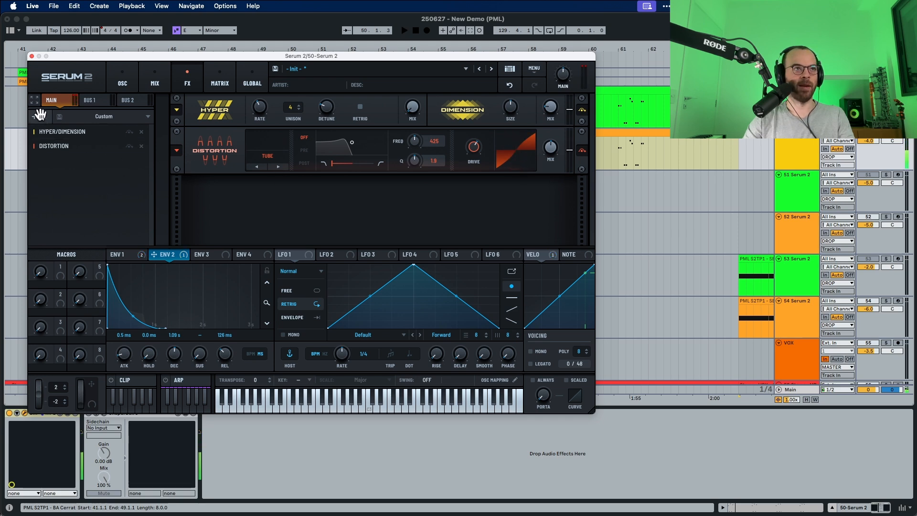
# - Add a Compressor after the Distortion in multiband mode, with a -22.2 dB threshold and 3:1 ratio
pyautogui.click(35, 116)
pyautogui.click(52, 150)
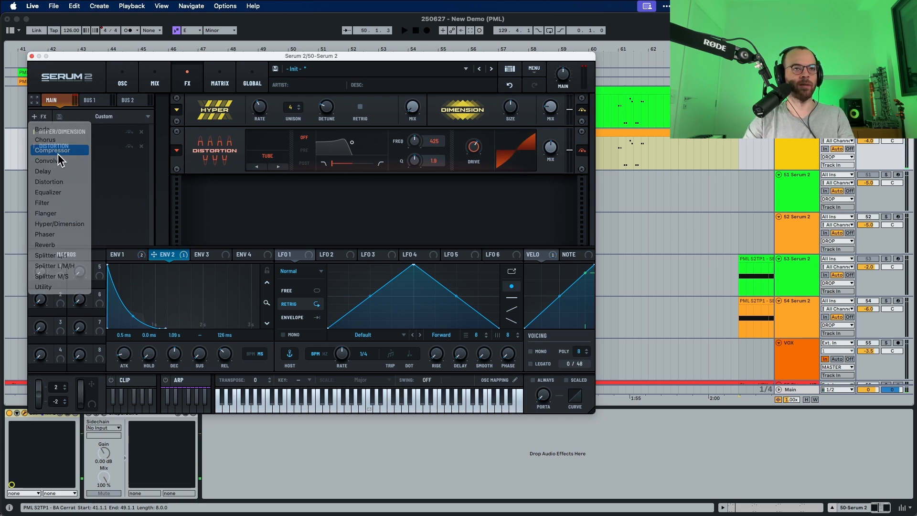
pyautogui.click(266, 212)
pyautogui.press('space')
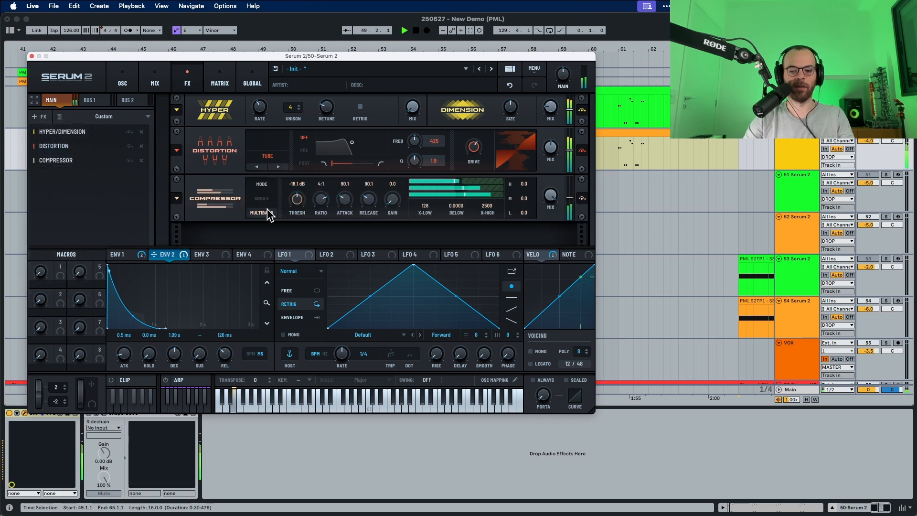
pyautogui.scroll(-5, 297, 199)
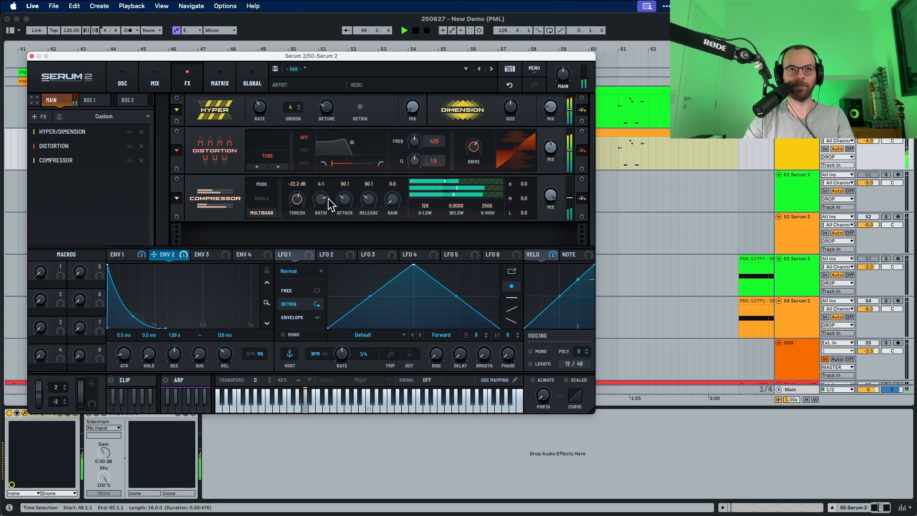
pyautogui.moveTo(322, 206)
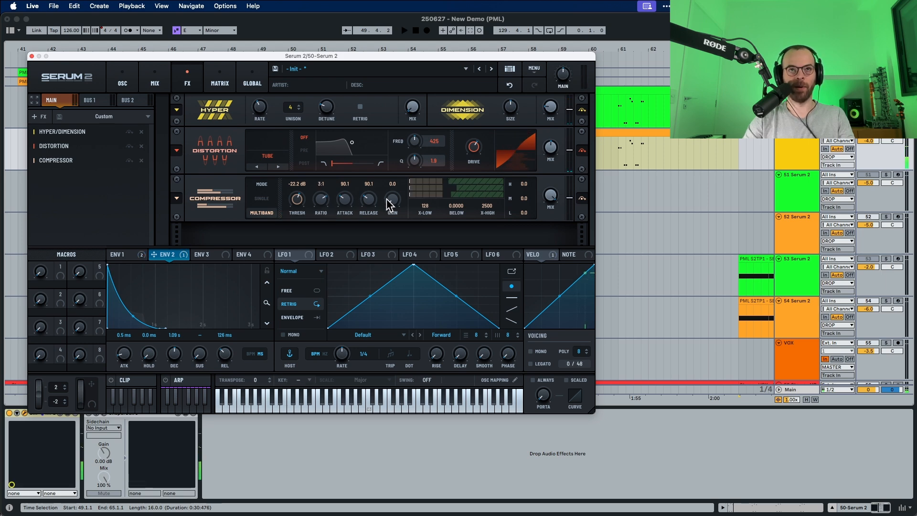
# - Raise the compressor's overall gain to about 3.2 dB and audition the result
pyautogui.moveTo(386, 198); pyautogui.dragTo(388, 193)
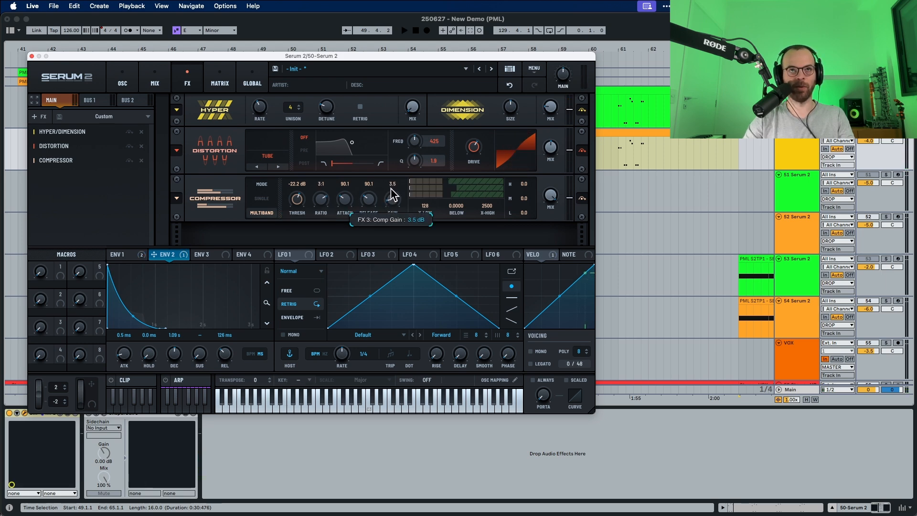
pyautogui.press('space')
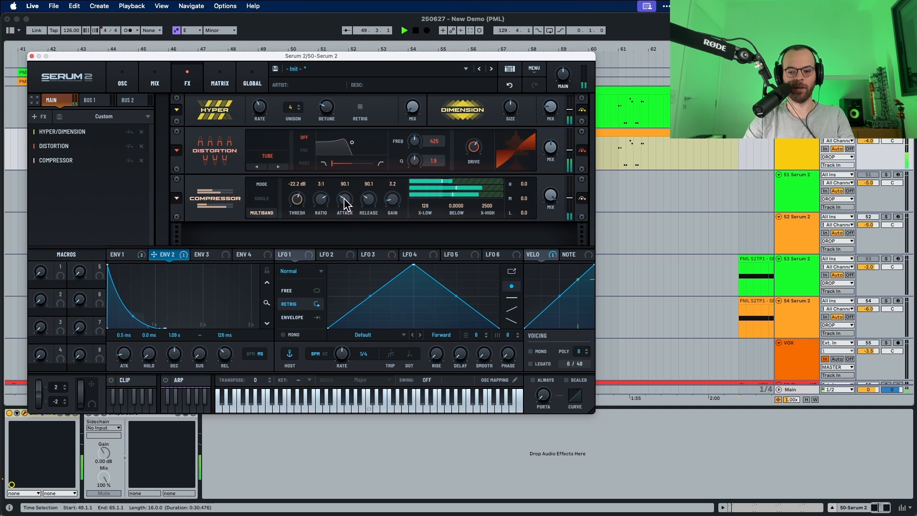
pyautogui.press('space')
# - Shorten the compressor's attack to 14.3 ms and its release to 41.5 ms, auditioning the change
pyautogui.moveTo(339, 203); pyautogui.dragTo(365, 207)
pyautogui.press('space')
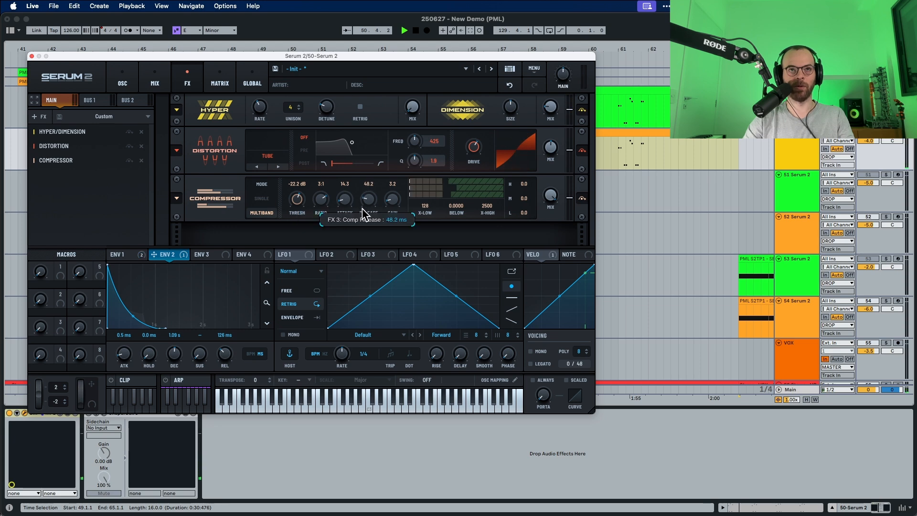
pyautogui.press('space')
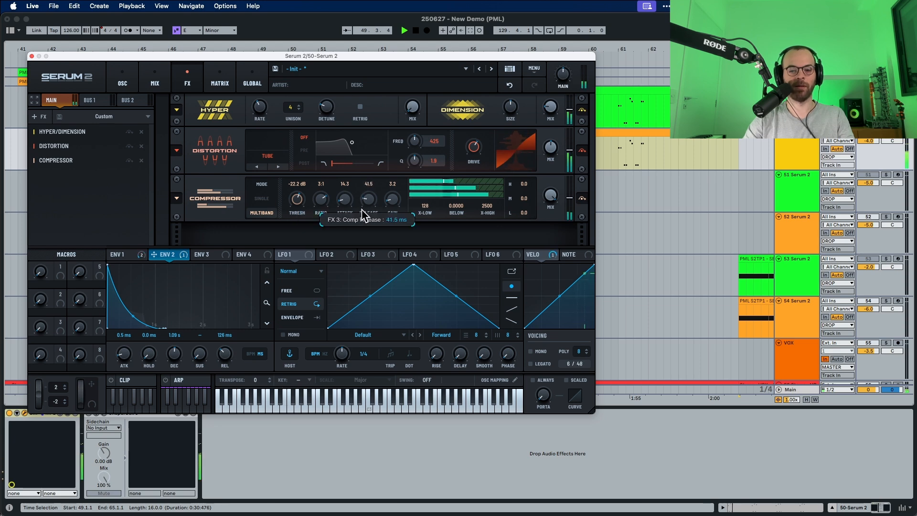
pyautogui.moveTo(364, 217); pyautogui.dragTo(365, 216)
pyautogui.press('space')
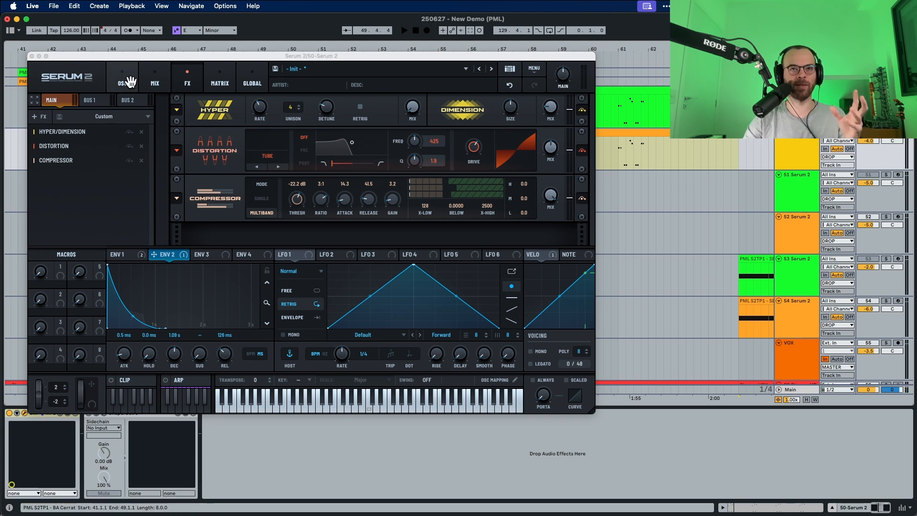
# - Review the oscillator and filter settings, and play the patch through the effects chain
pyautogui.click(133, 84)
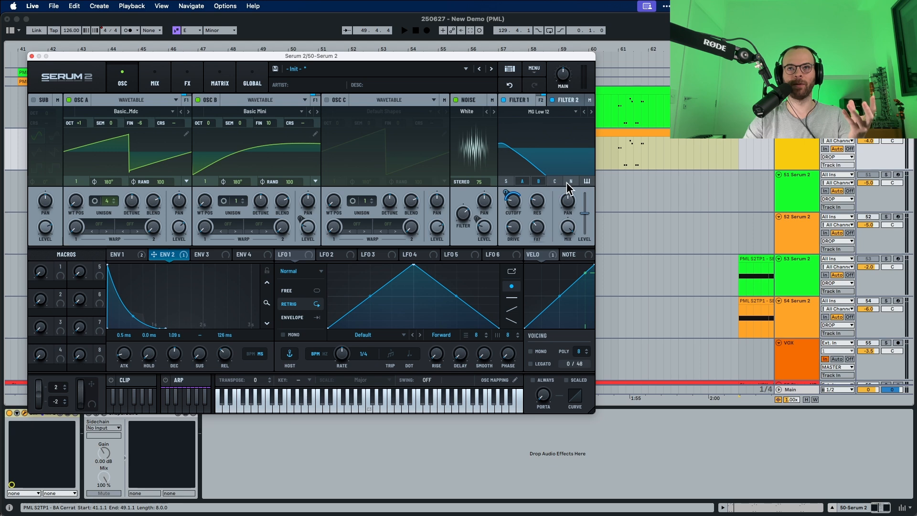
pyautogui.press('space')
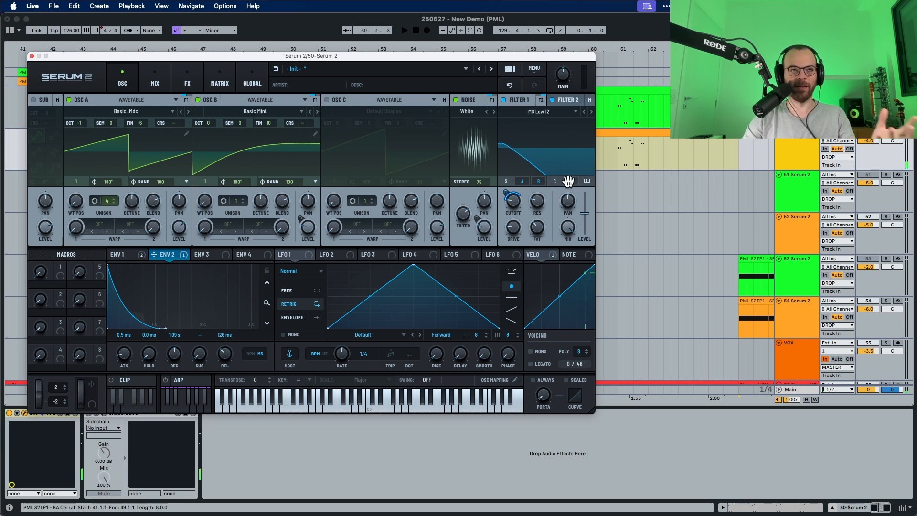
pyautogui.click(184, 83)
pyautogui.press('space')
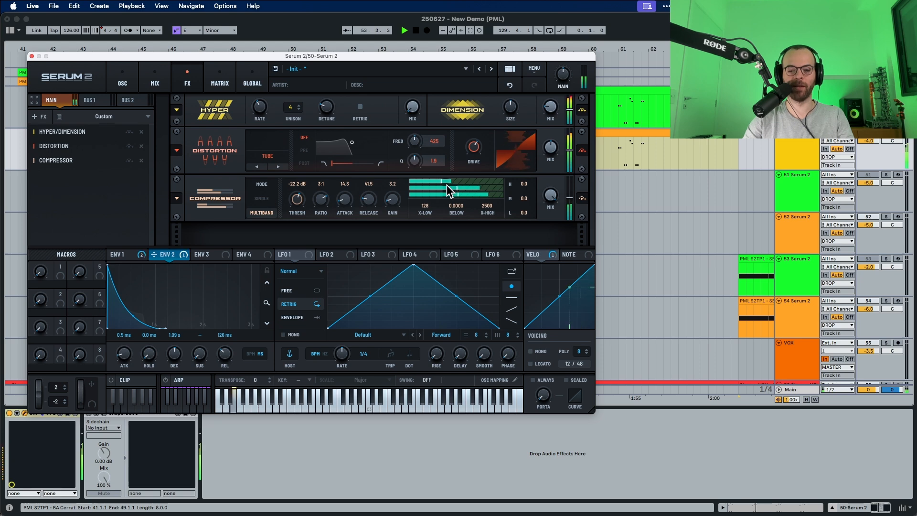
pyautogui.press('space')
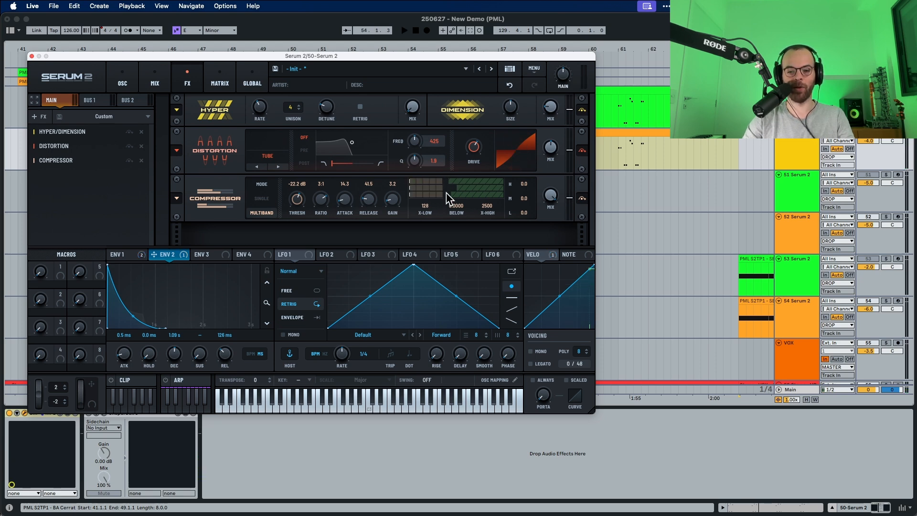
# - Raise the compressor's high-band gain to 5.9 dB and mid-band gain to 13.7 dB, auditioning between changes
pyautogui.moveTo(531, 188); pyautogui.dragTo(533, 173)
pyautogui.press('space')
pyautogui.press('space')
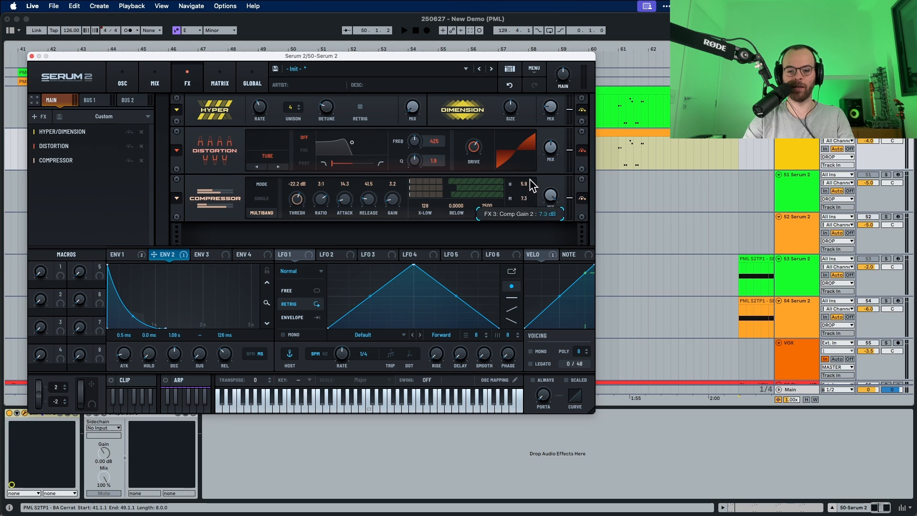
pyautogui.moveTo(530, 181); pyautogui.dragTo(533, 166)
pyautogui.press('space')
pyautogui.press('space')
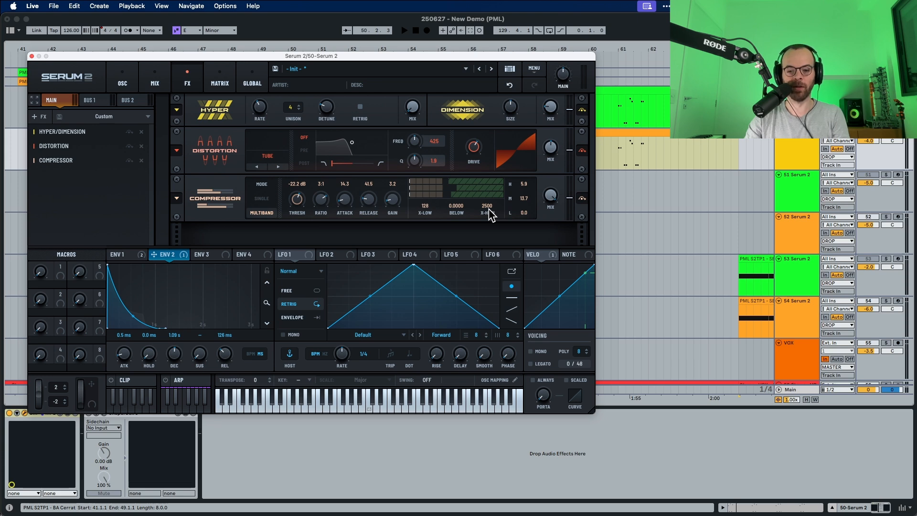
# - Raise the compressor's Below ratio to 0.7514 and audition the patch repeatedly with the new setting
pyautogui.moveTo(460, 211); pyautogui.dragTo(460, 203)
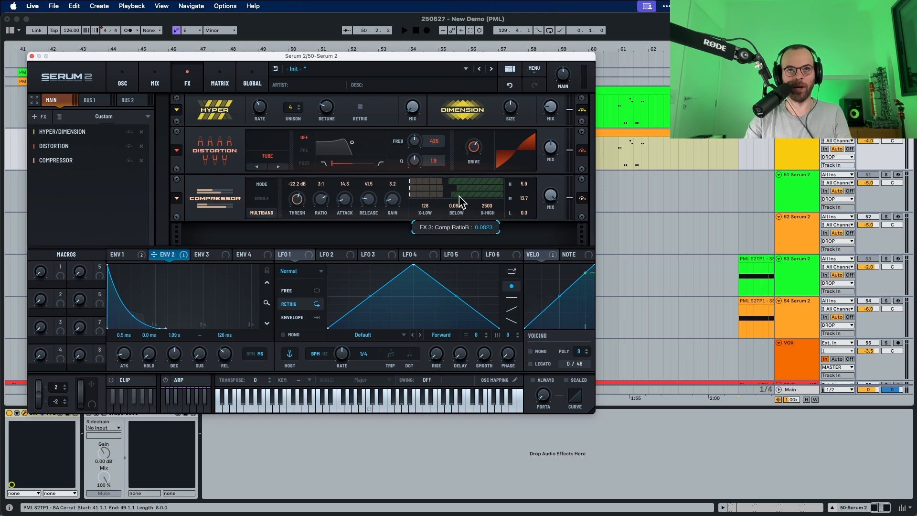
pyautogui.moveTo(470, 131); pyautogui.dragTo(467, 123)
pyautogui.press('space')
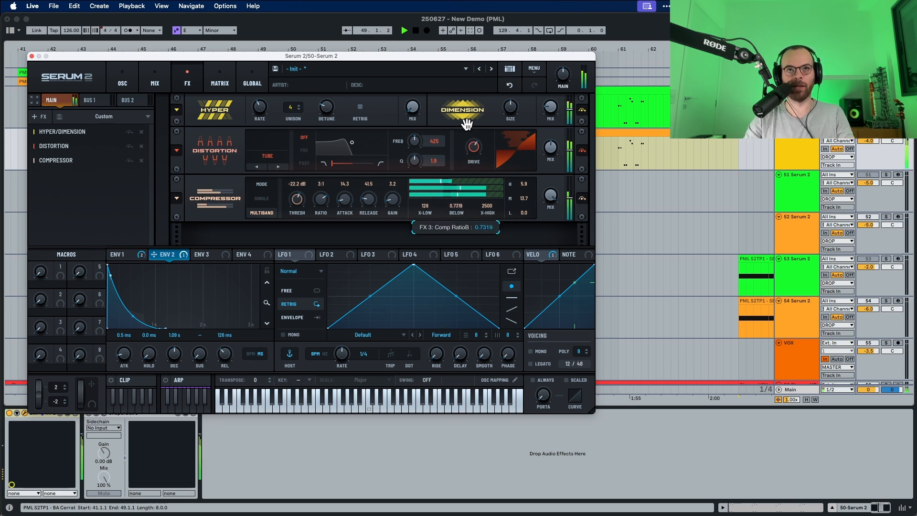
pyautogui.press('space')
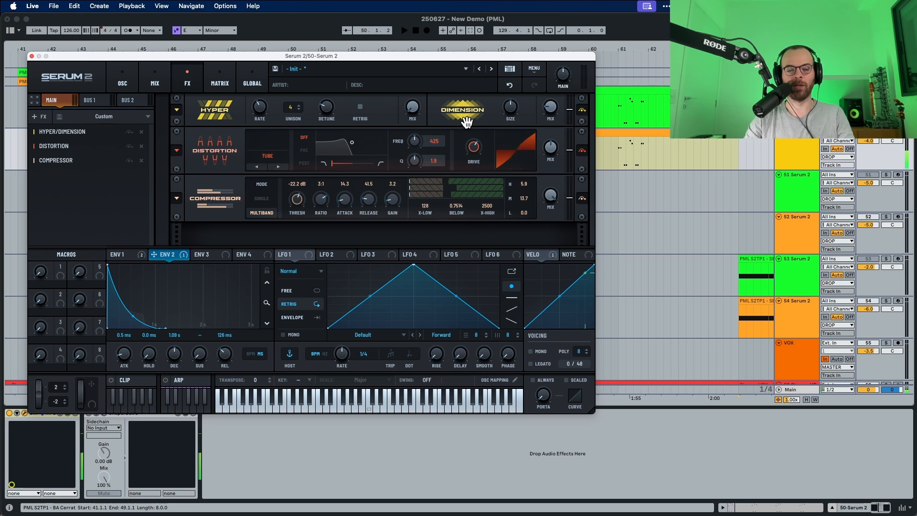
pyautogui.press('space')
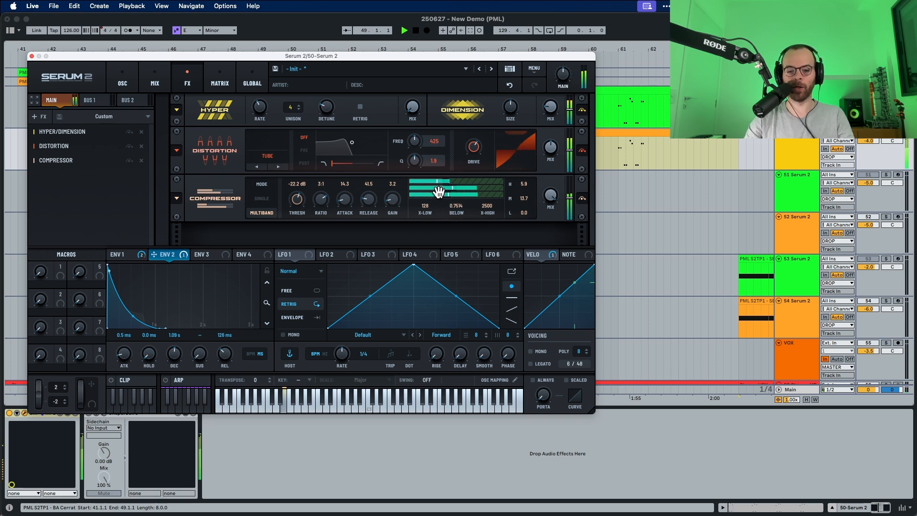
pyautogui.press('space')
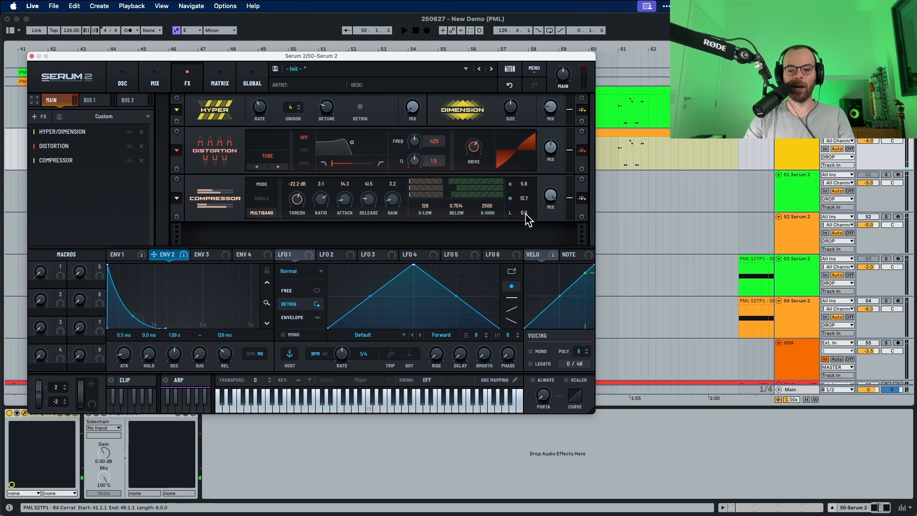
pyautogui.press('space')
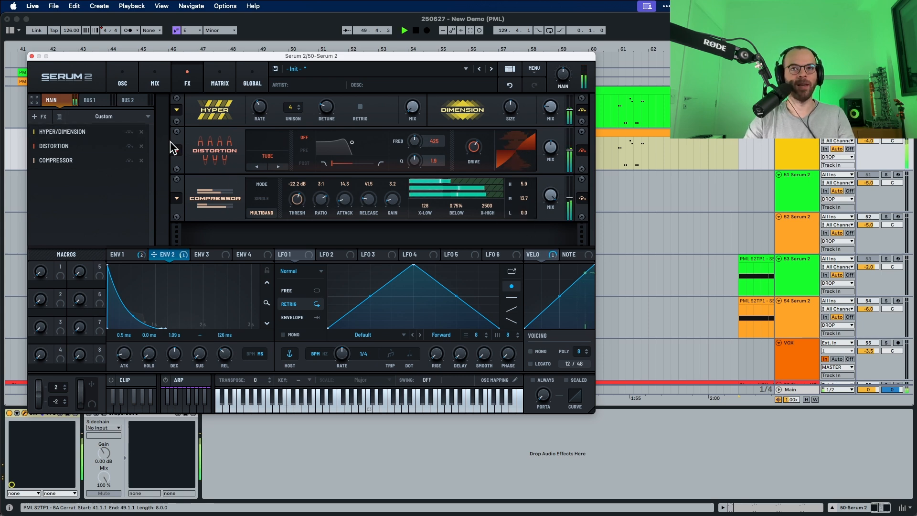
pyautogui.press('space')
pyautogui.press('space')
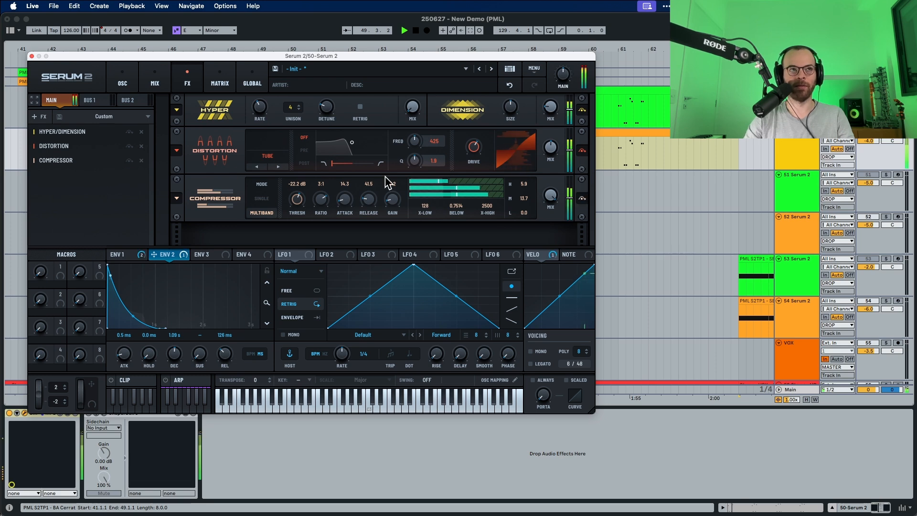
pyautogui.press('space')
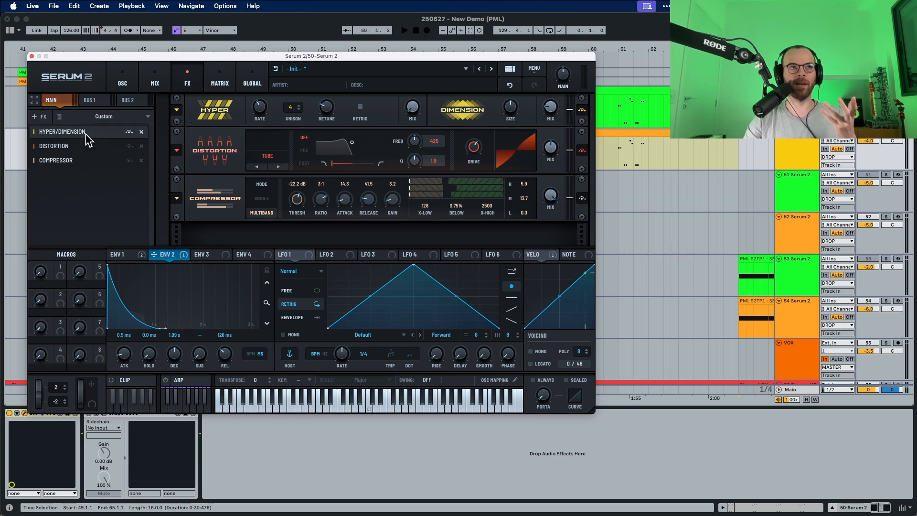
# - Add a Delay effect to the chain and set both its left and right times to dotted 1/8
pyautogui.click(37, 116)
pyautogui.click(61, 172)
pyautogui.press('space')
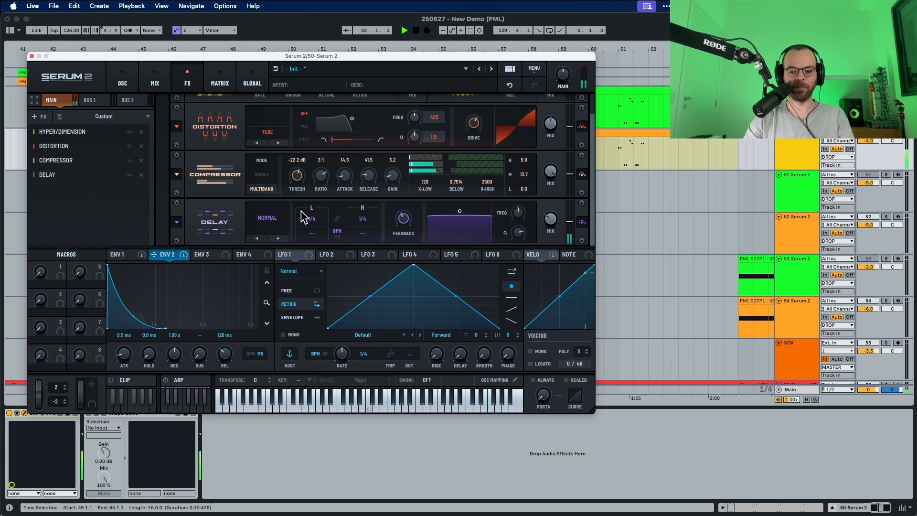
pyautogui.press('space')
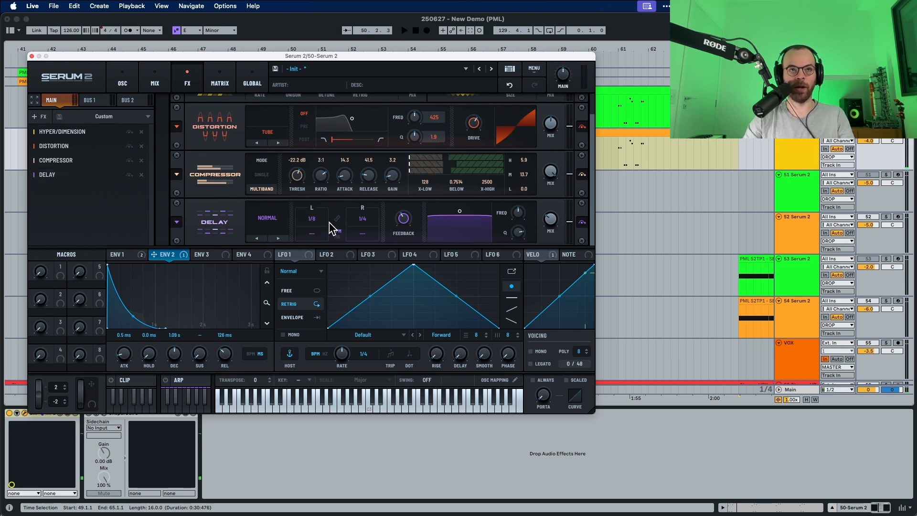
pyautogui.moveTo(353, 218); pyautogui.dragTo(329, 121)
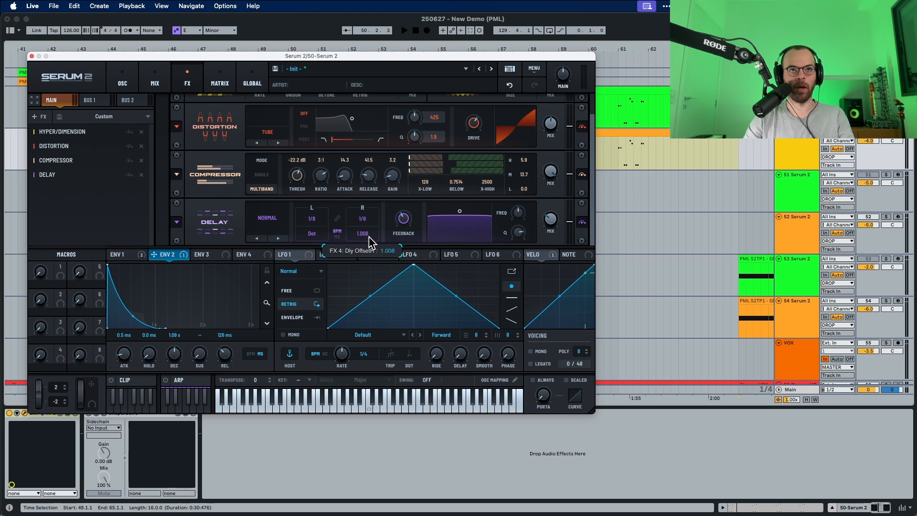
pyautogui.moveTo(366, 235); pyautogui.dragTo(369, 139)
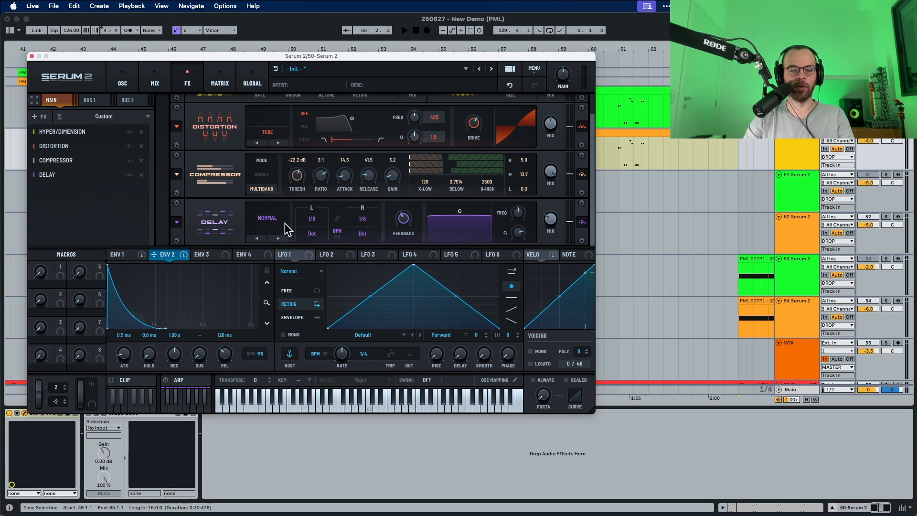
# - Switch the delay to Ping-Pong mode and audition the echoes
pyautogui.click(279, 237)
pyautogui.press('space')
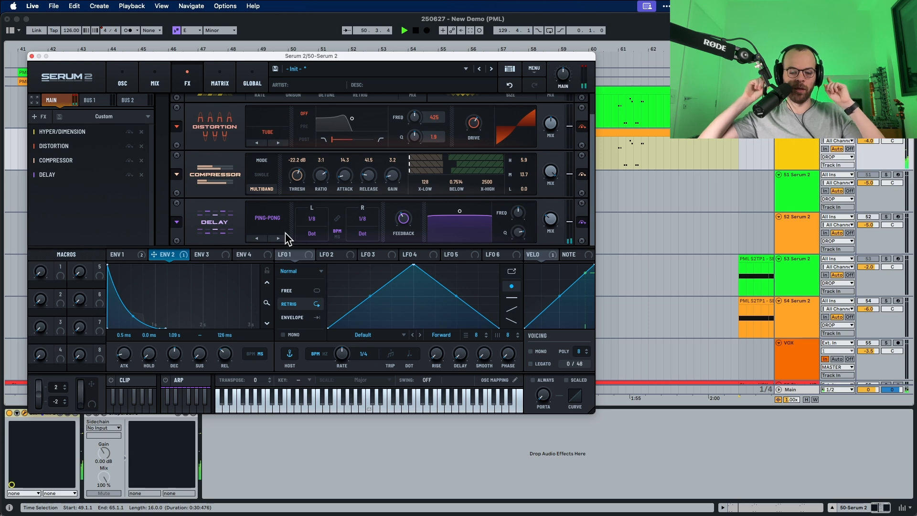
pyautogui.press('space')
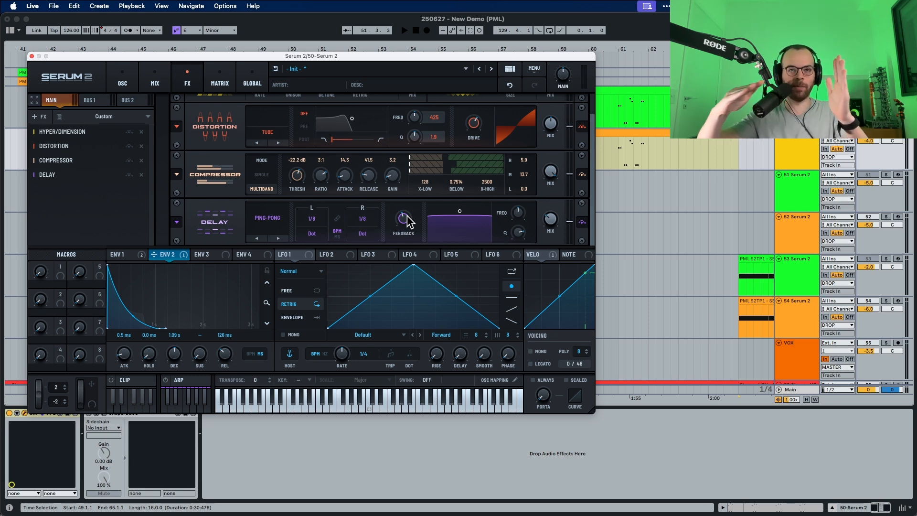
# - Tune the delay filter to about 2923 Hz, narrow its band, and set the delay mix to about 42%, auditioning between changes
pyautogui.press('space')
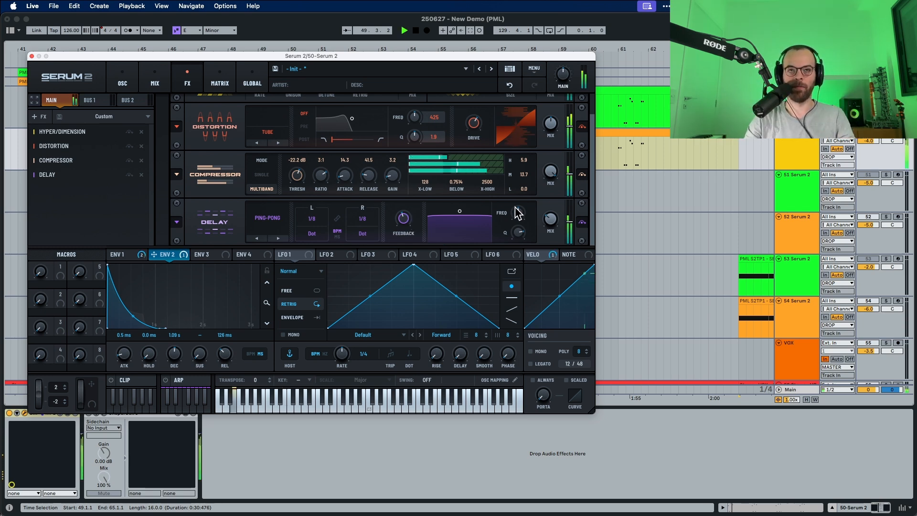
pyautogui.press('space')
pyautogui.moveTo(520, 213)
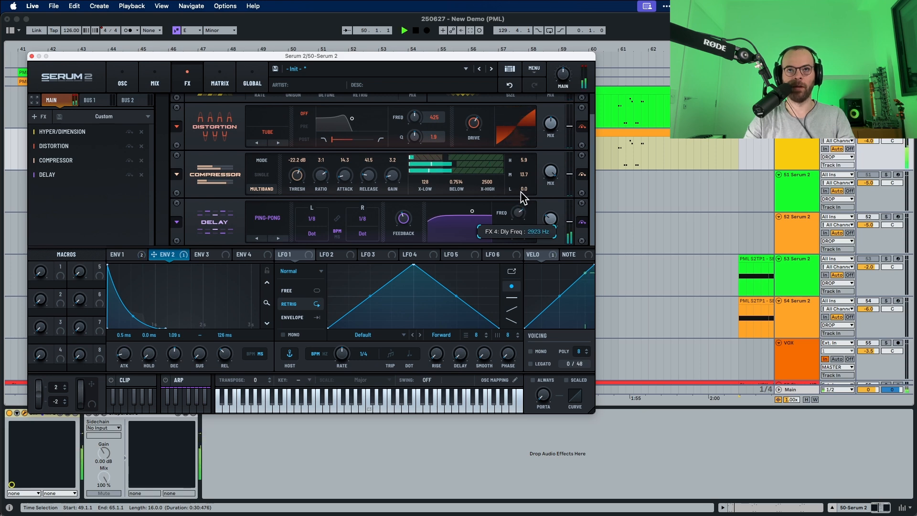
pyautogui.press('space')
pyautogui.moveTo(516, 229); pyautogui.dragTo(515, 233)
pyautogui.press('space')
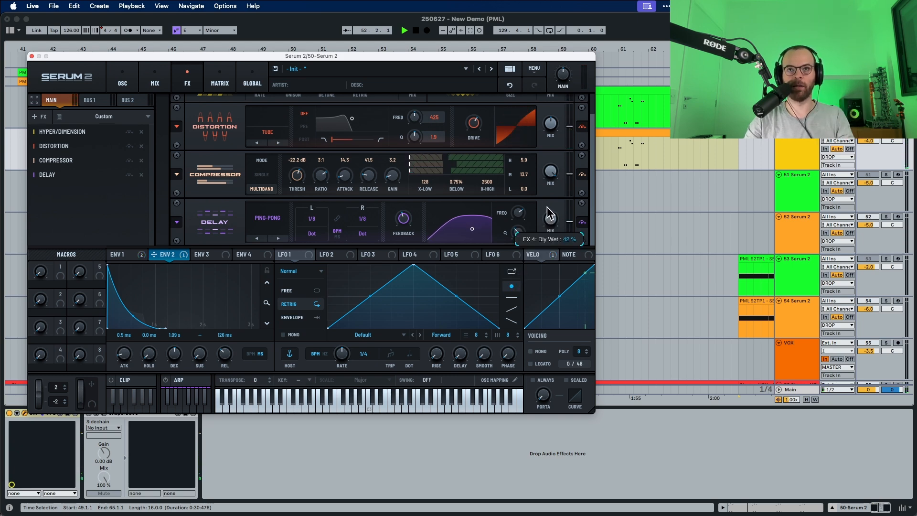
# - Add a Plate reverb after the delay and set its high cut to 61 during playback
pyautogui.click(41, 116)
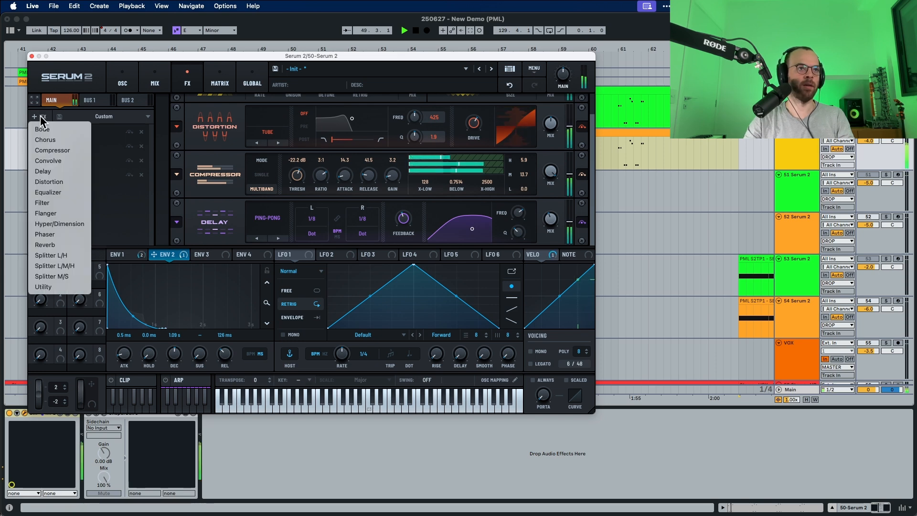
pyautogui.click(53, 244)
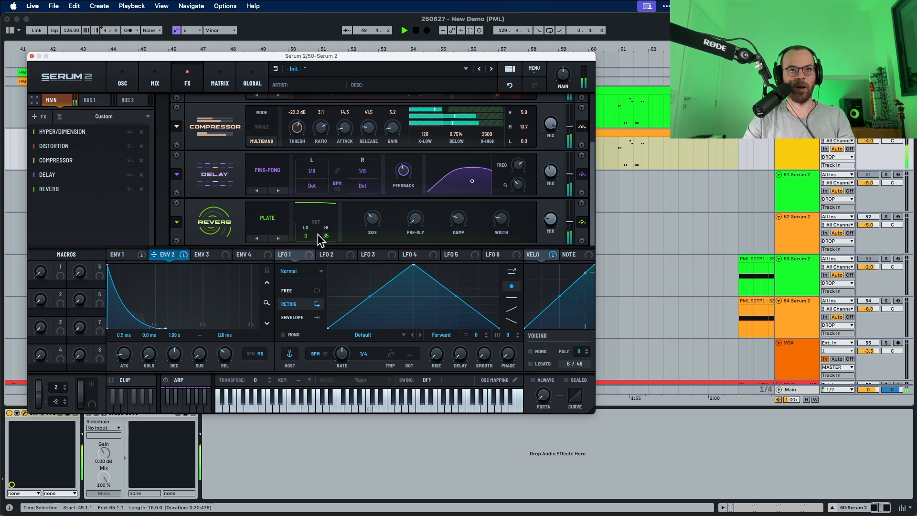
pyautogui.moveTo(319, 237); pyautogui.dragTo(337, 208)
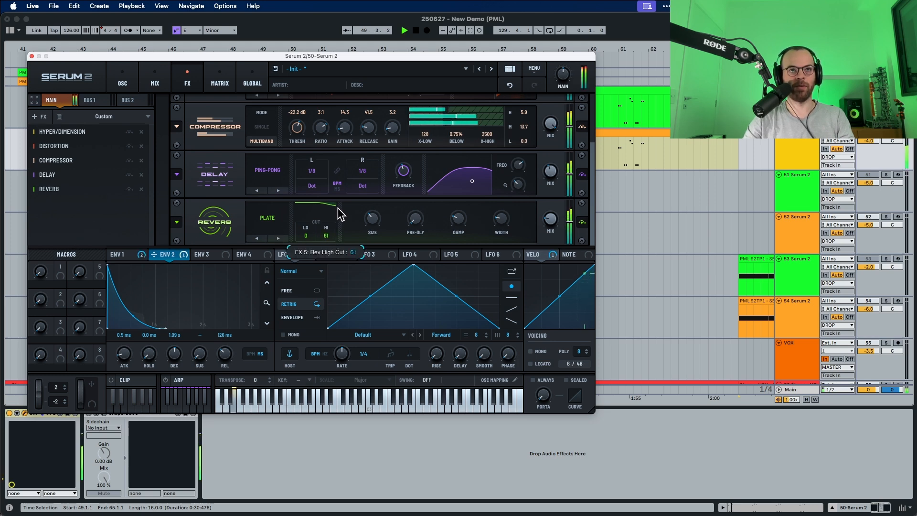
pyautogui.press('space')
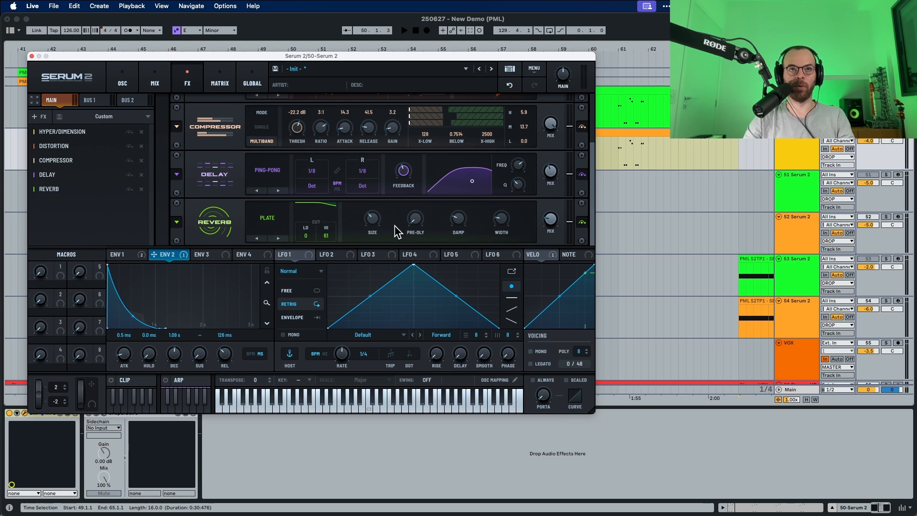
# - Set the reverb's size to about 21%, width to about 9, damping to about 25 and mix to about 28%, auditioning between changes
pyautogui.moveTo(372, 232)
pyautogui.press('space')
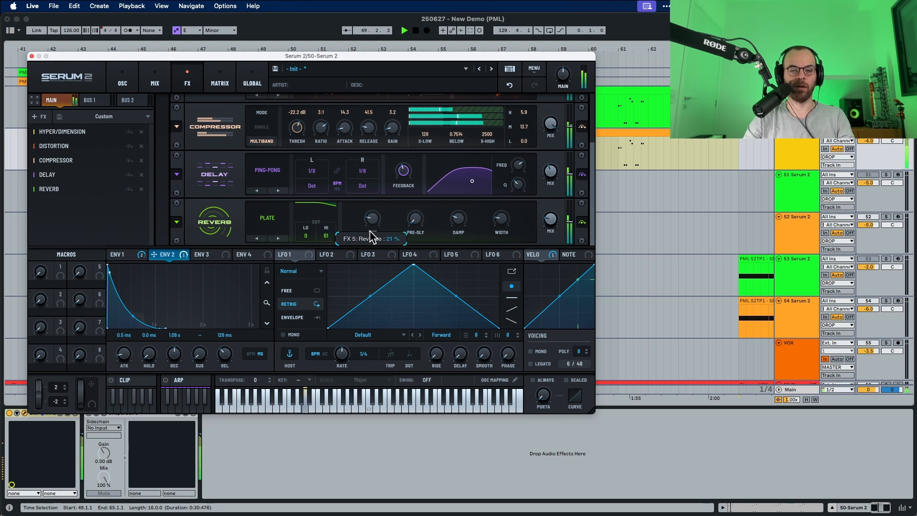
pyautogui.press('space')
pyautogui.moveTo(498, 222)
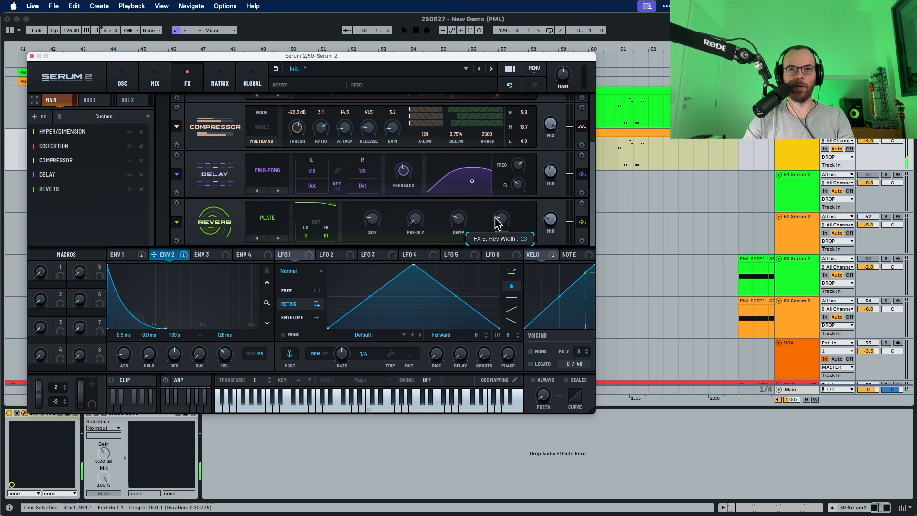
pyautogui.press('space')
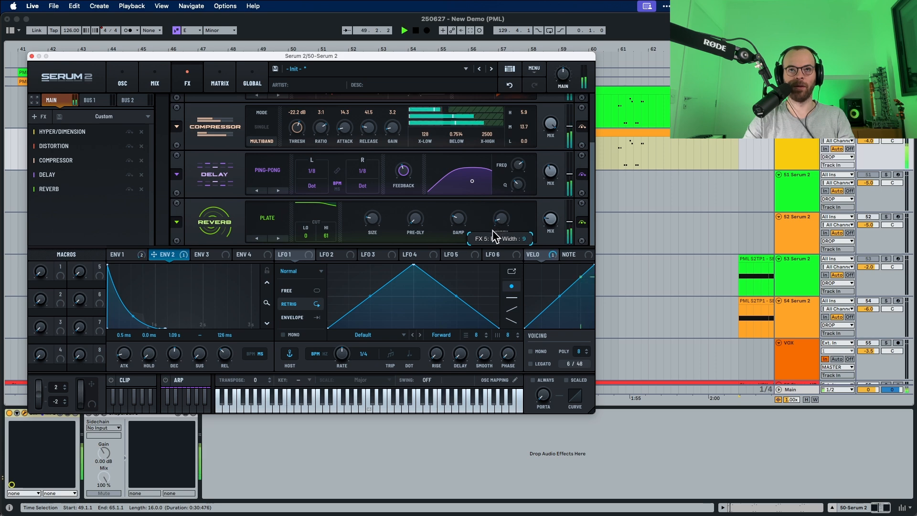
pyautogui.moveTo(454, 225)
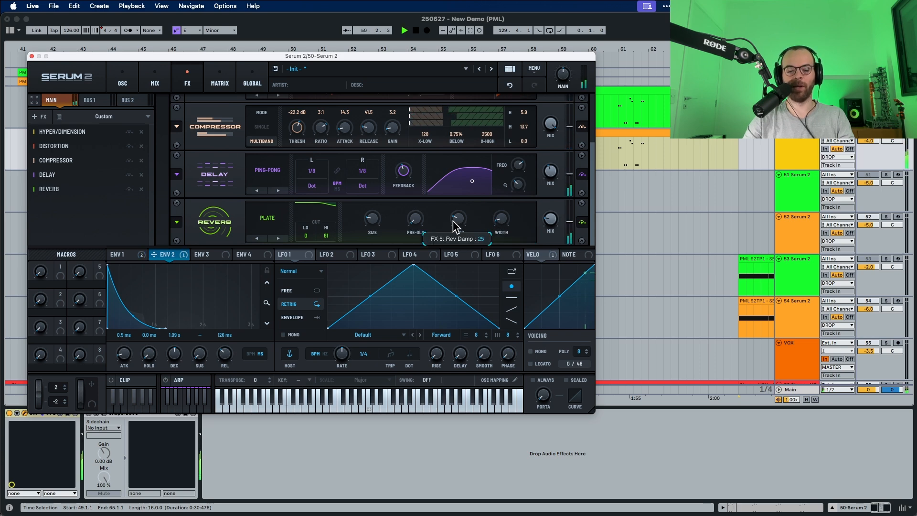
pyautogui.moveTo(554, 214)
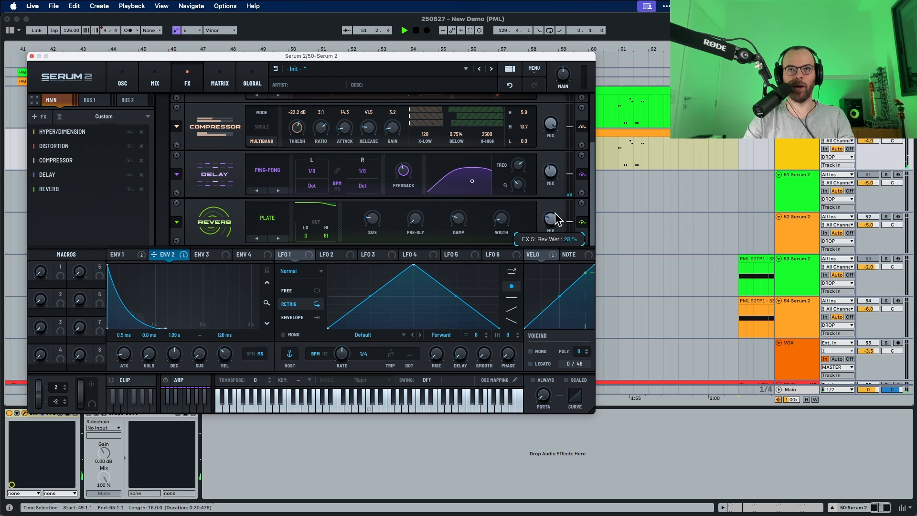
pyautogui.press('space')
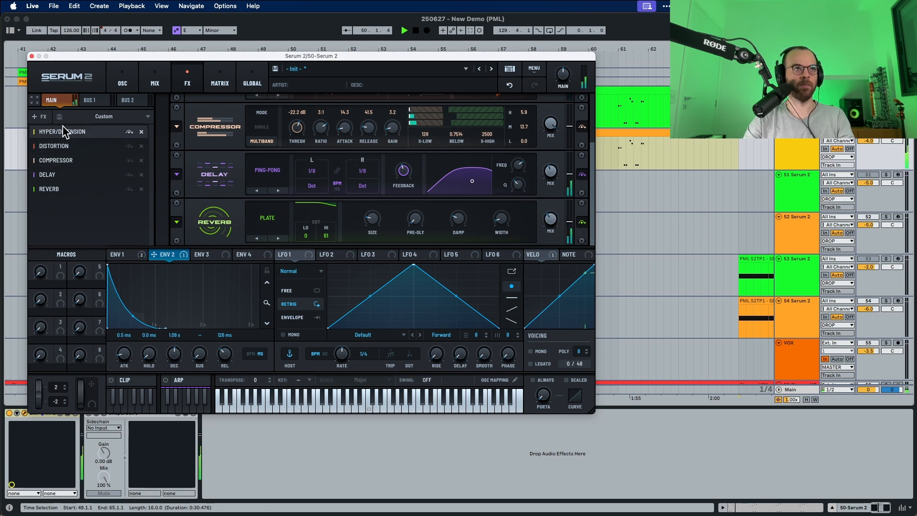
# - Add an Equalizer after the reverb and cut its low-band gain to -7.1 dB, auditioning the change
pyautogui.click(39, 116)
pyautogui.click(48, 192)
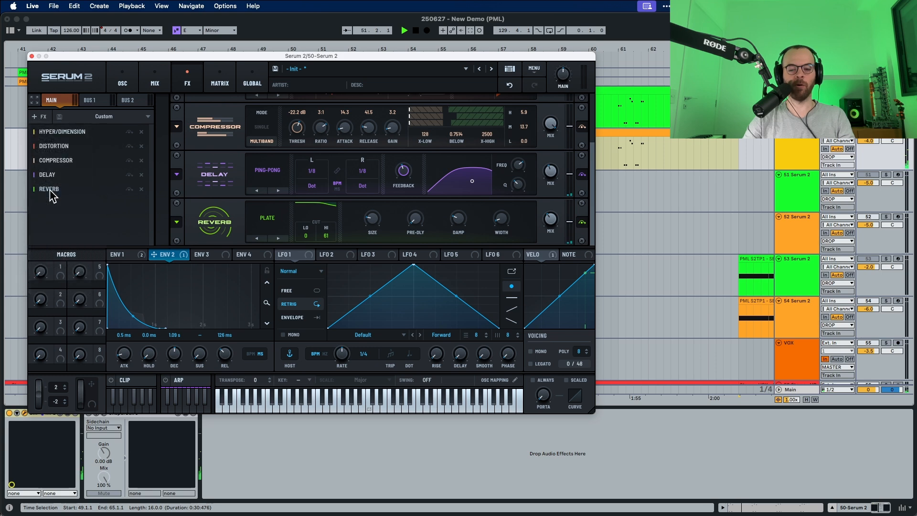
pyautogui.press('space')
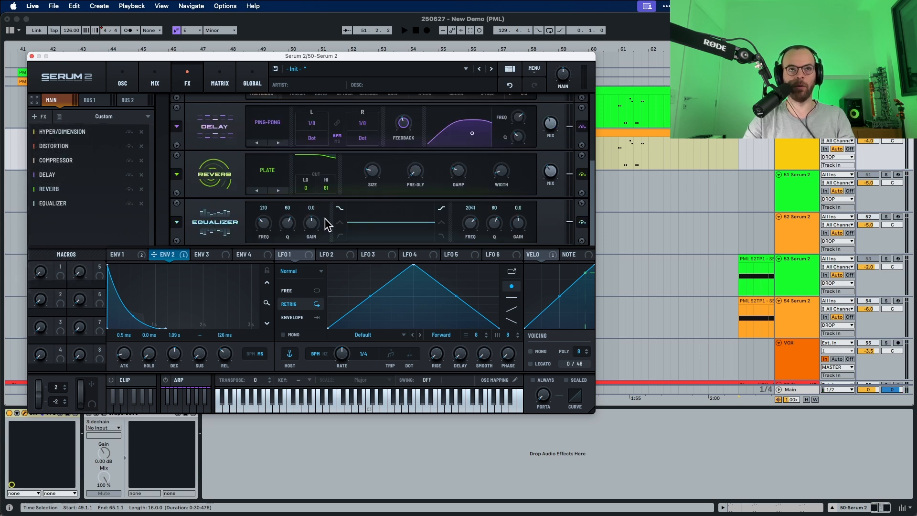
pyautogui.moveTo(309, 228); pyautogui.dragTo(311, 241)
pyautogui.press('space')
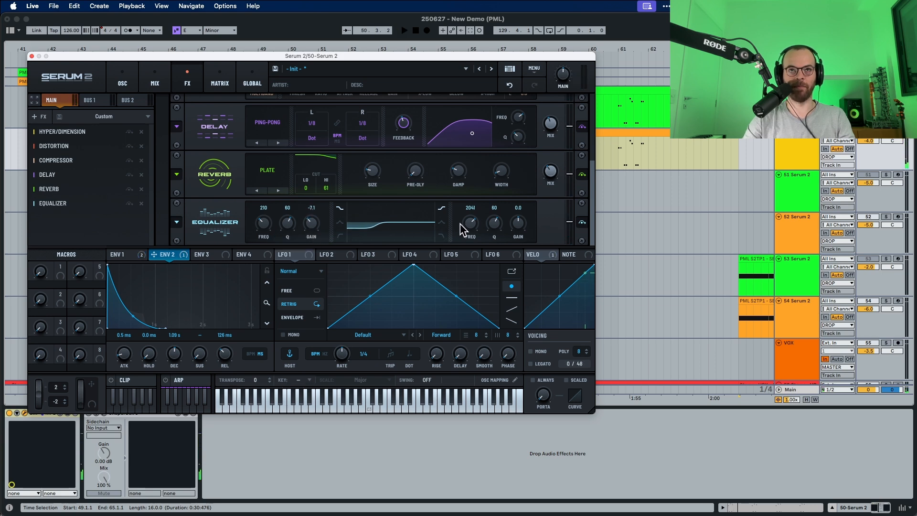
# - Set the equalizer's high-band frequency to 256 Hz and boost its gain to 4.7 dB, auditioning the result
pyautogui.moveTo(469, 222); pyautogui.dragTo(465, 245)
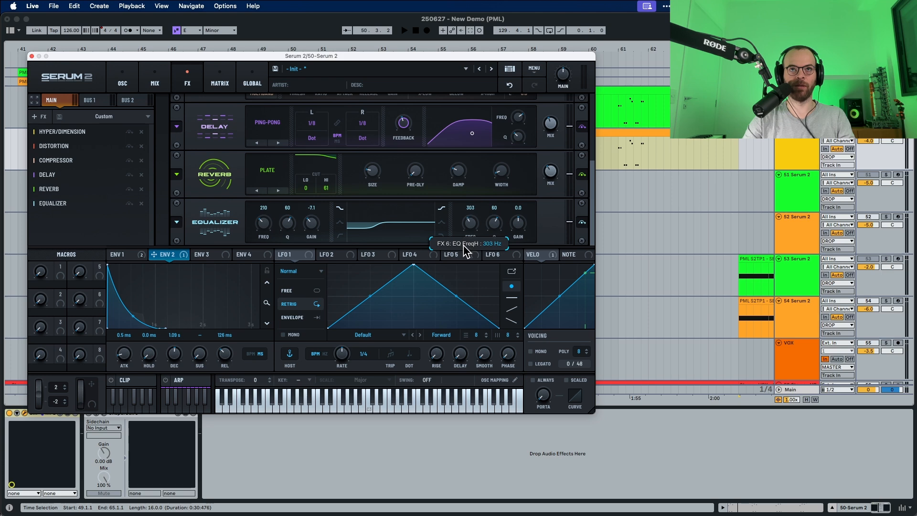
pyautogui.moveTo(462, 247); pyautogui.dragTo(463, 246)
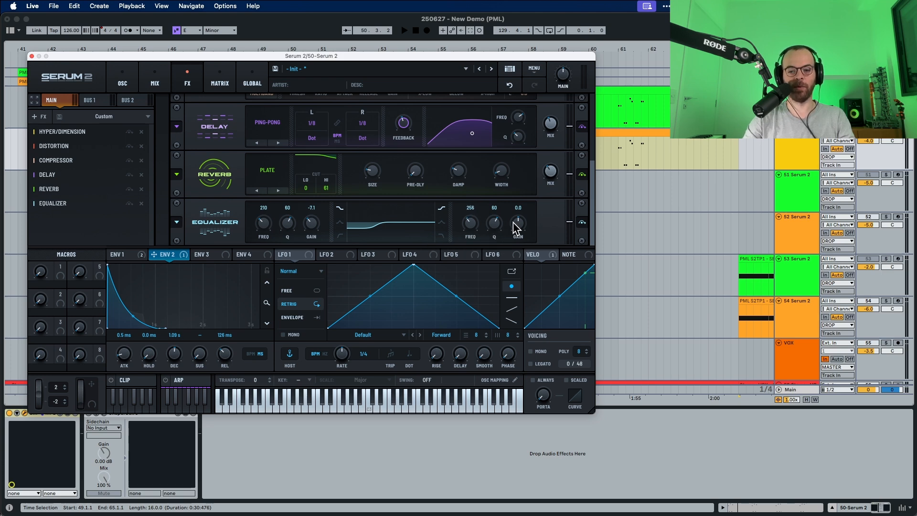
pyautogui.moveTo(512, 221); pyautogui.dragTo(515, 220)
pyautogui.press('space')
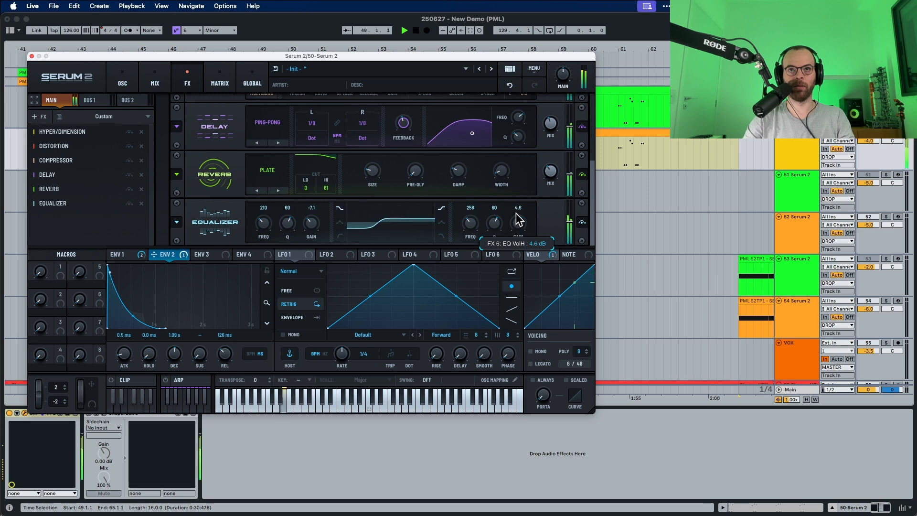
pyautogui.moveTo(519, 220); pyautogui.dragTo(519, 220)
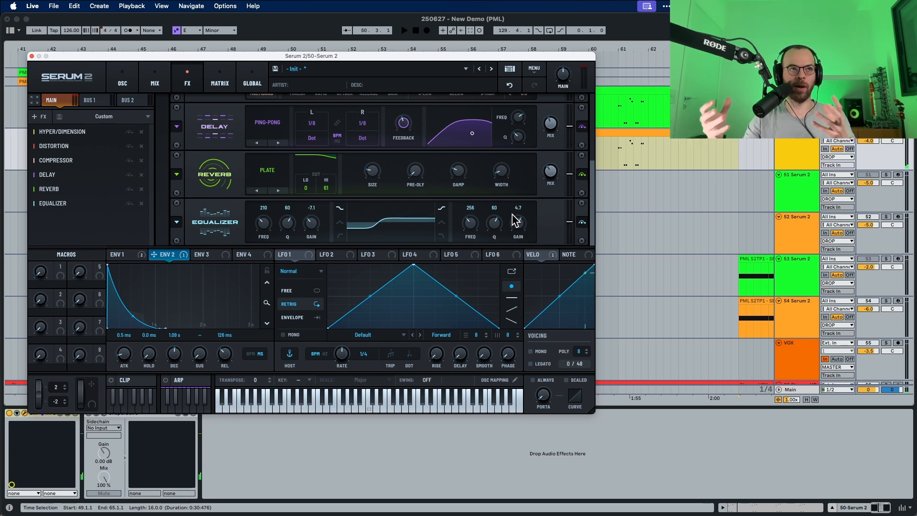
# - Play the finished lead, comparing it soloed and within the full mix
pyautogui.press('space')
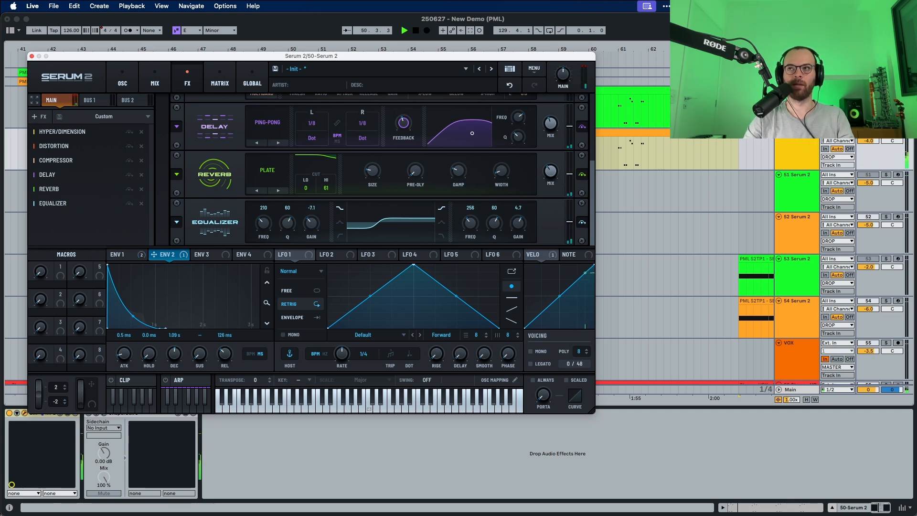
pyautogui.press('space')
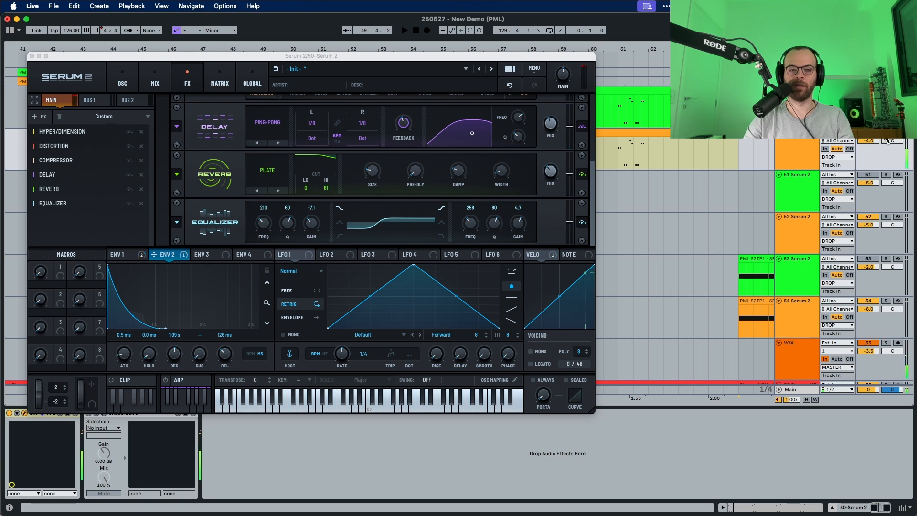
pyautogui.press('space')
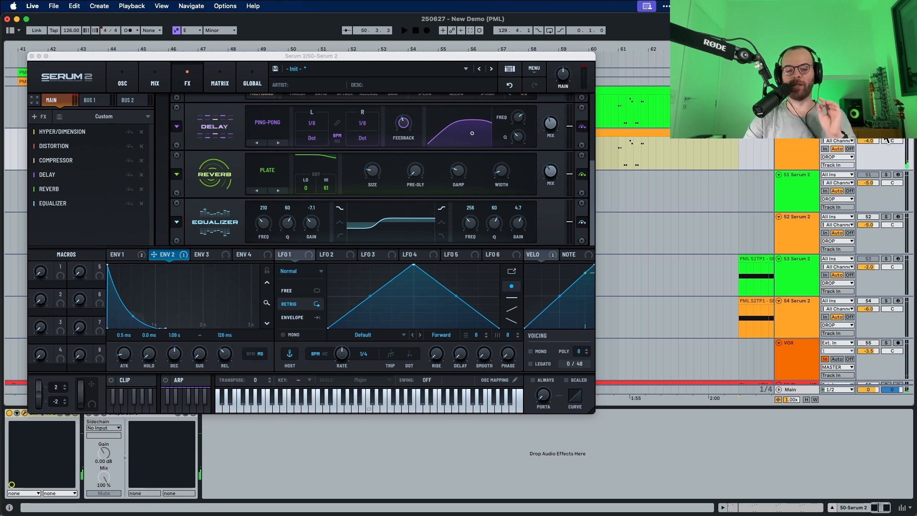
pyautogui.press('space')
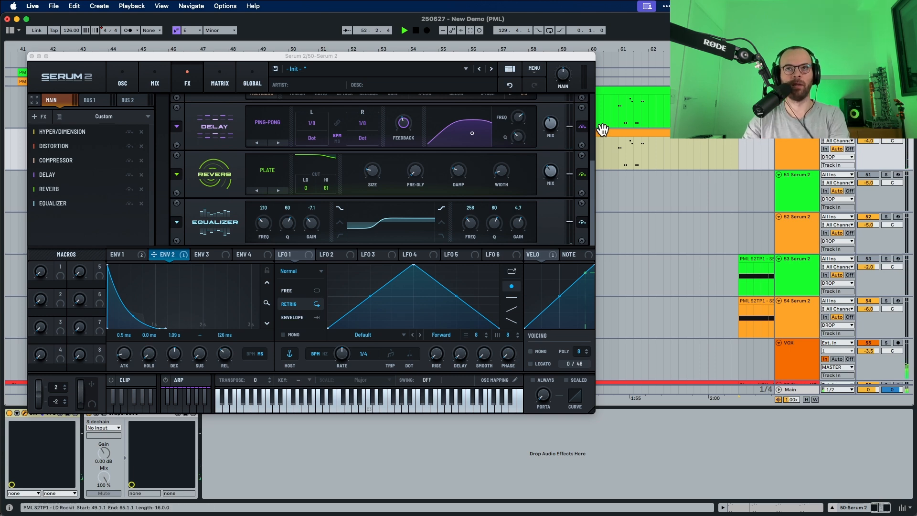
# - Open the MIDI notes of the orange LD Rockit clip and close the Serum 2 window to view them
pyautogui.doubleClick(604, 132)
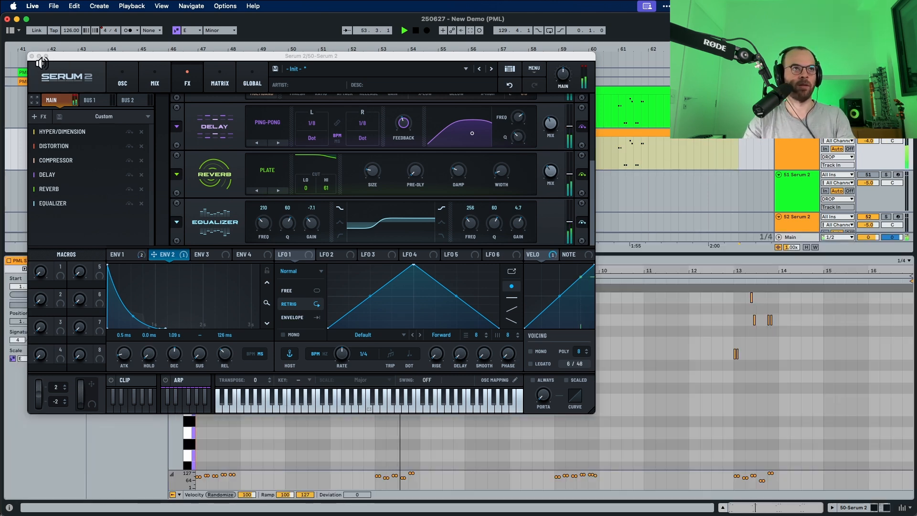
pyautogui.click(32, 57)
pyautogui.scroll(3, 237, 338)
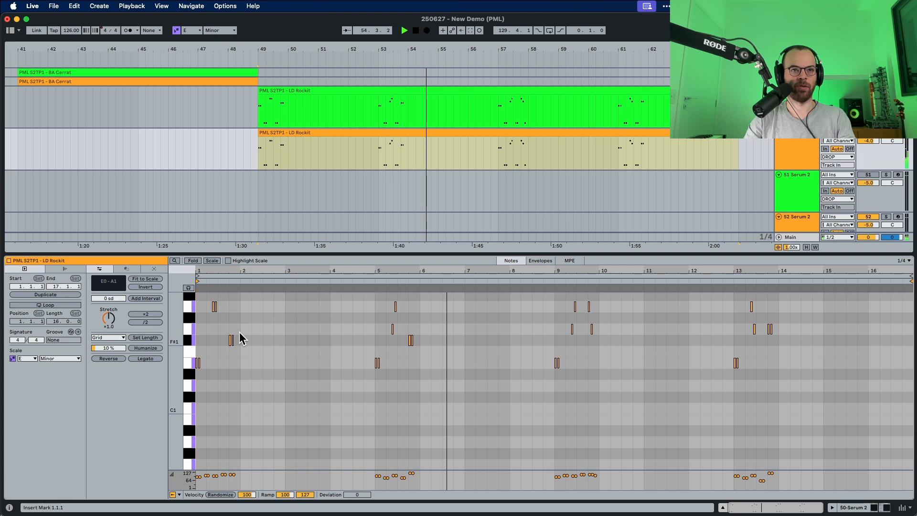